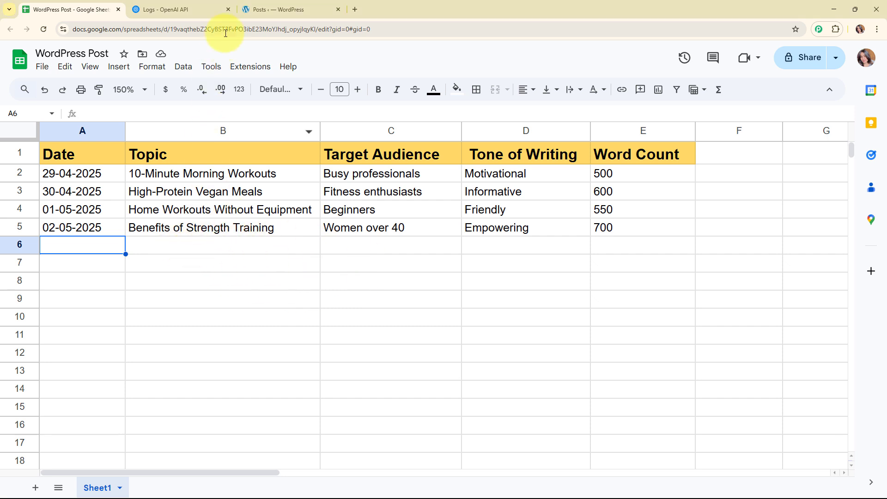
- Examine the blog topics spreadsheet, the OpenAI Platform logs page and the WordPress posts list
click(194, 9)
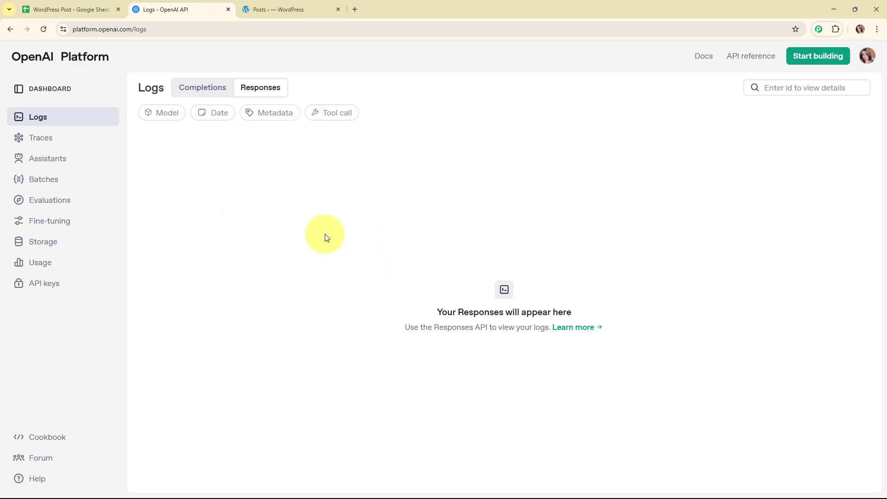
click(269, 8)
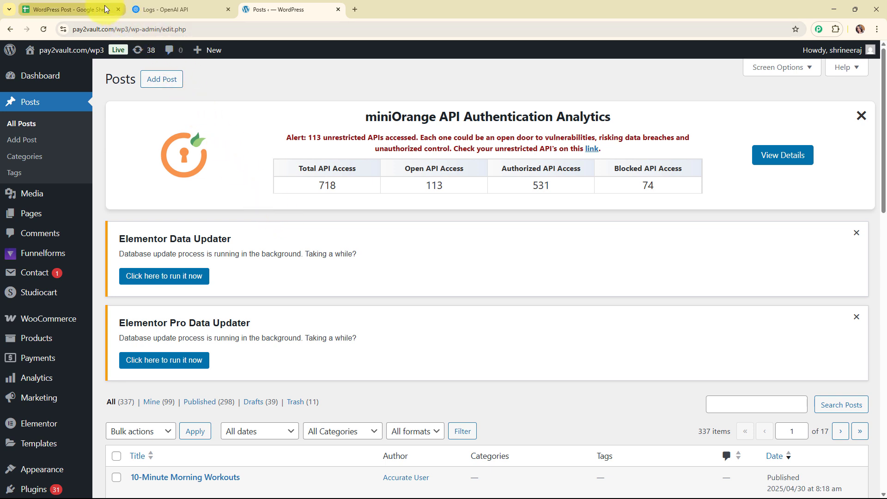
click(62, 5)
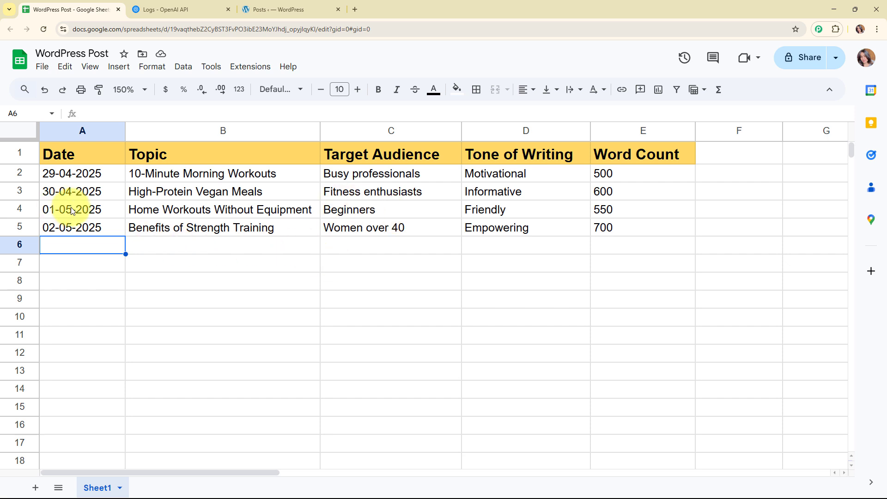
click(194, 10)
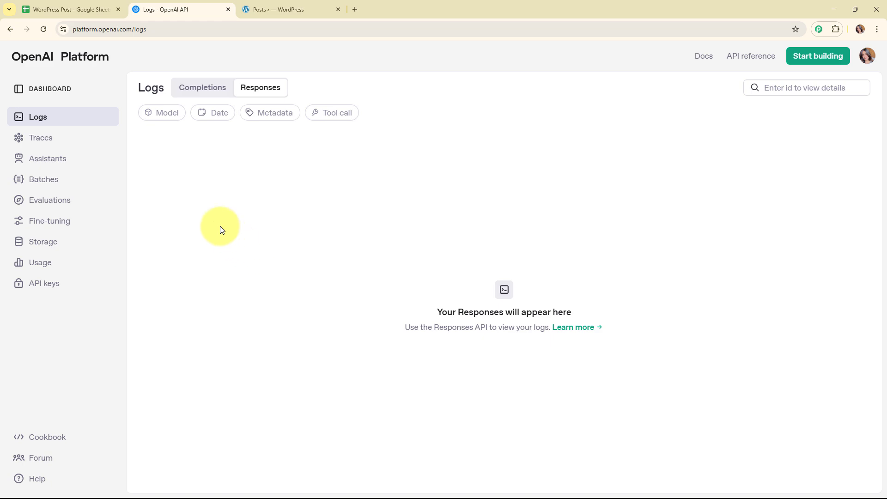
click(263, 10)
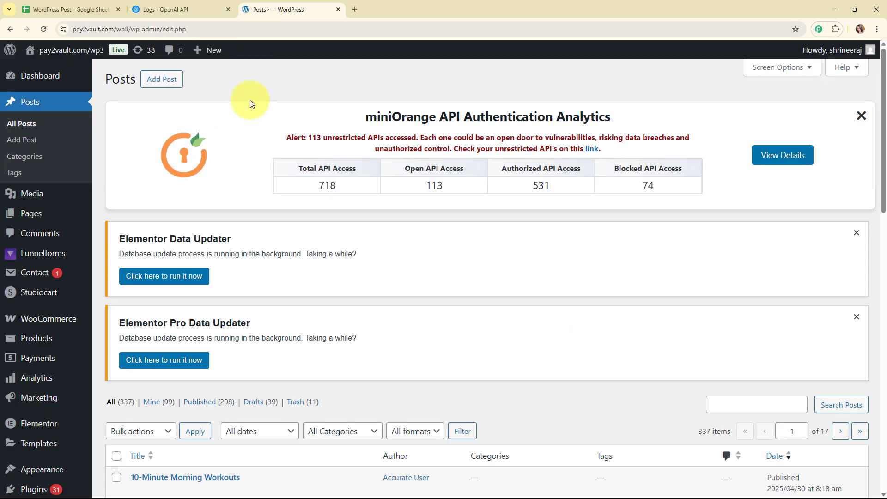
click(63, 16)
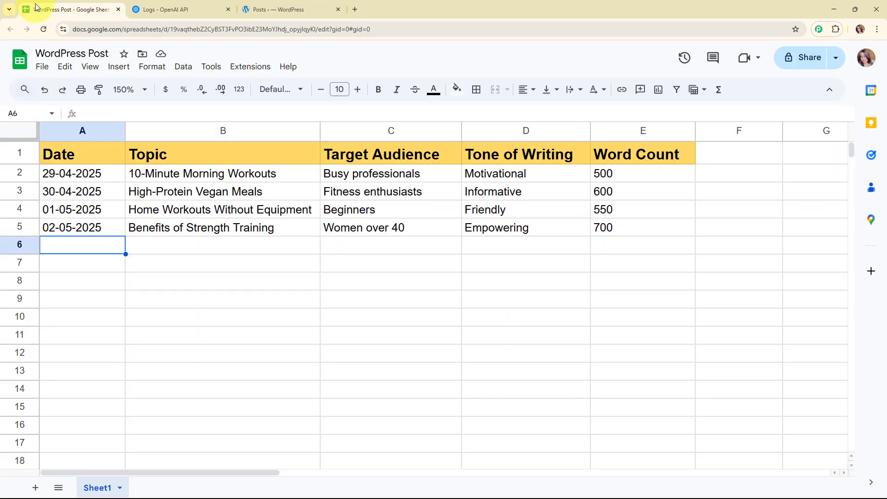
click(184, 5)
click(278, 8)
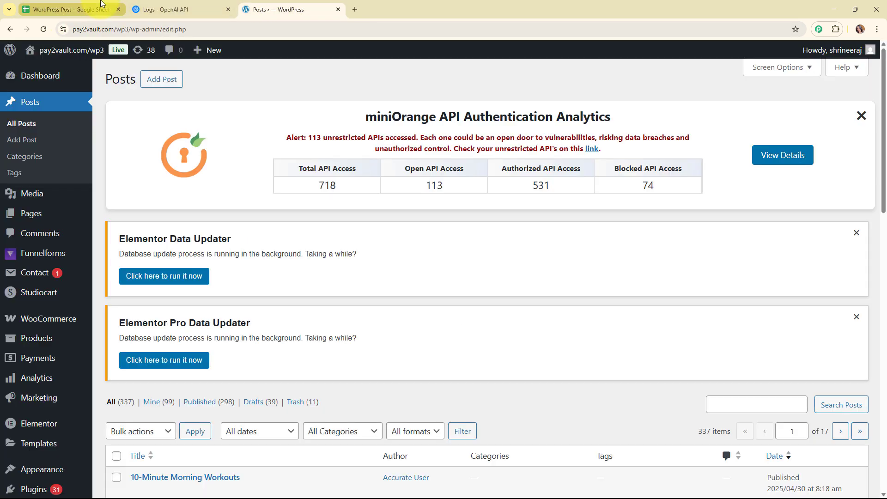
click(69, 9)
- Open the Pabbly Connect website at pabbly.com/connect/inr in a new browser tab
click(354, 9)
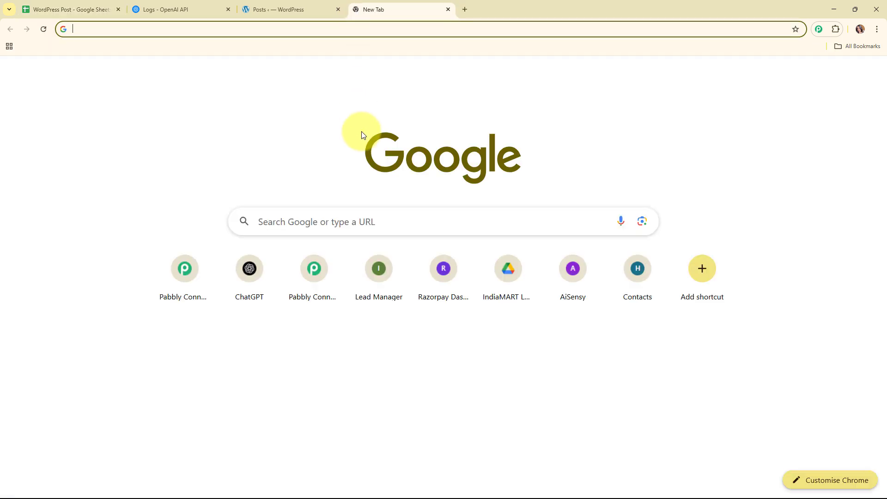
text(pabb)
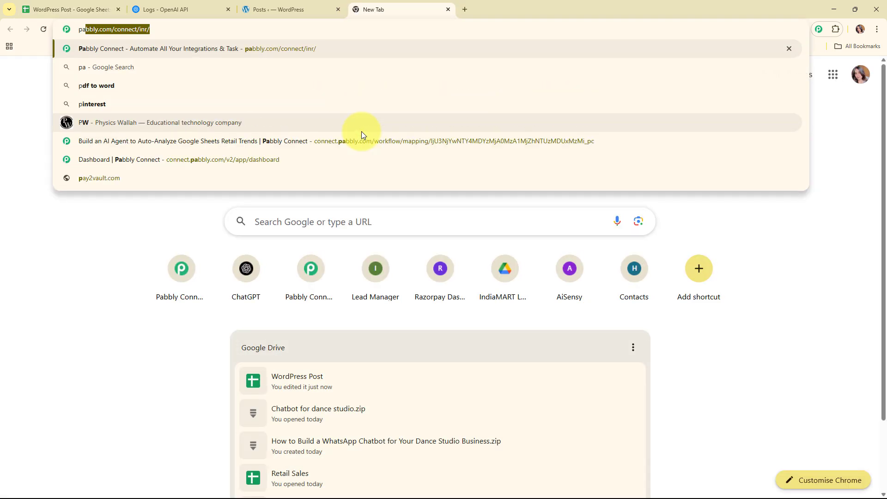
text(ly.)
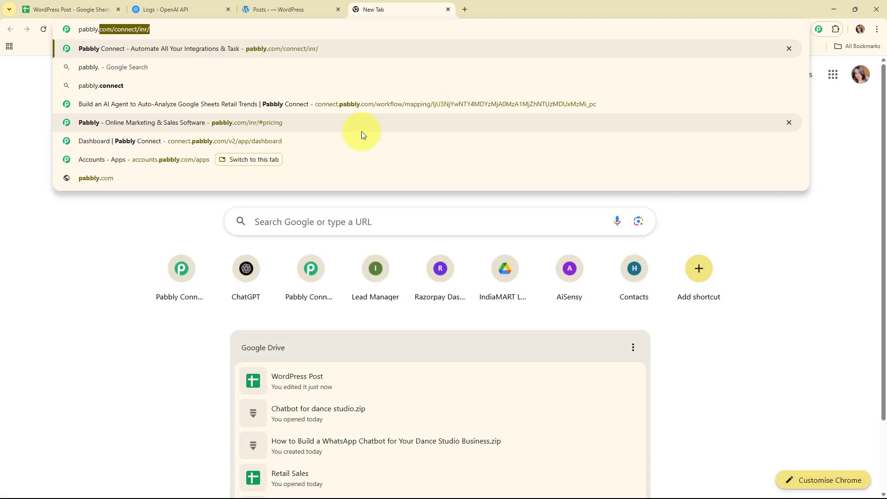
text(com/c)
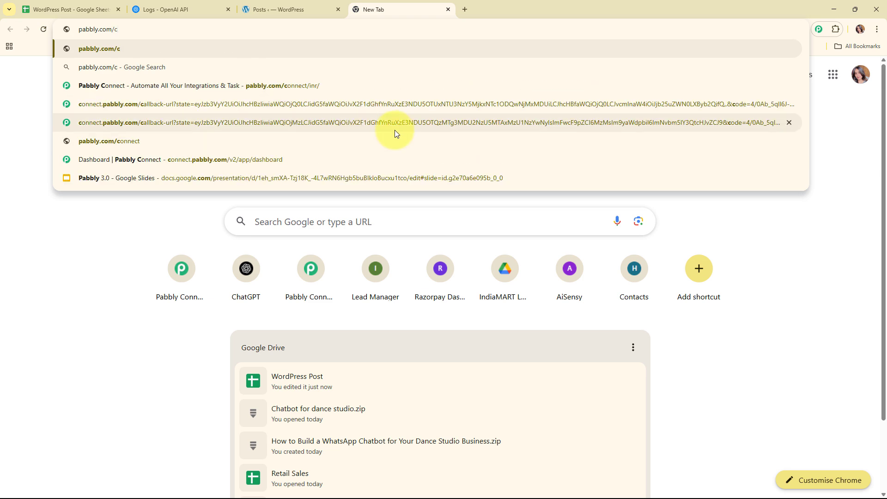
key(Down)
key(Down)
key(Return)
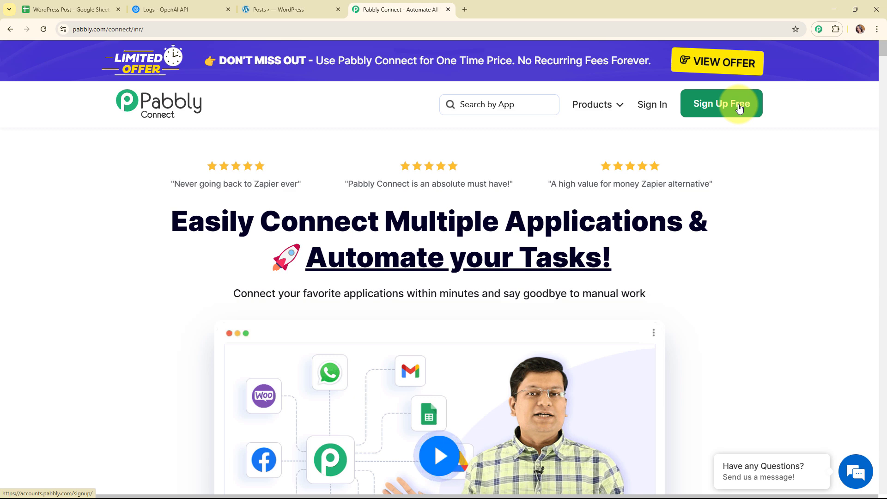
- Sign in to Pabbly and access Pabbly Connect from the list of all Pabbly apps
click(661, 112)
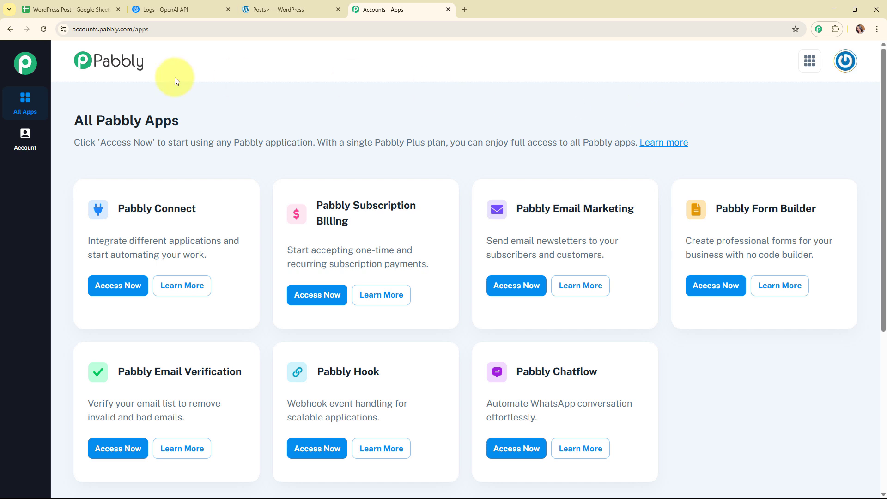
drag(76, 114, 246, 112)
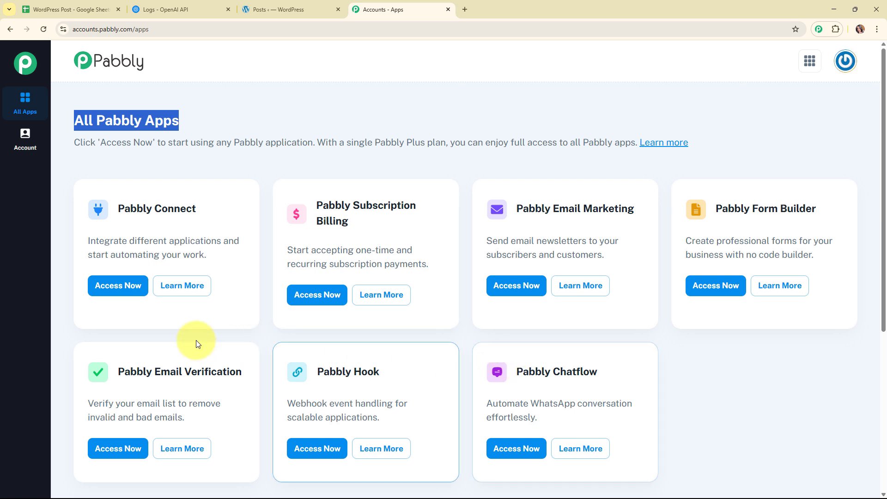
click(108, 293)
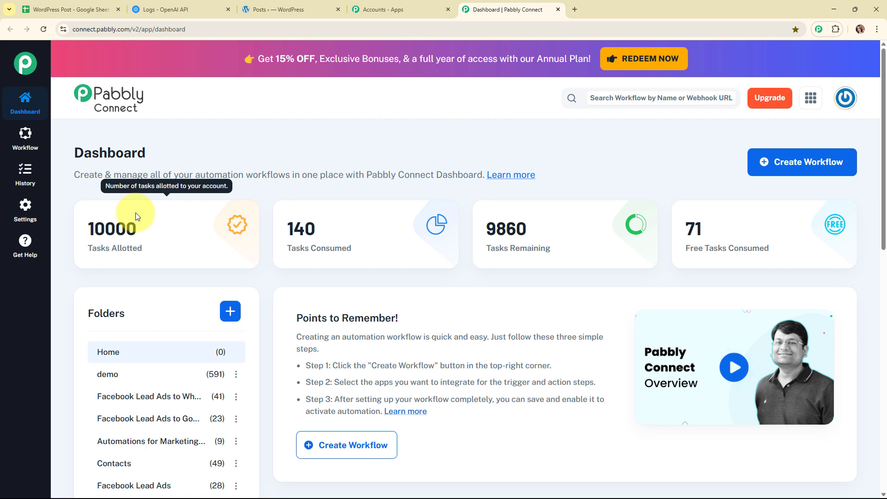
- Start a new workflow named "Build an AI Agent to Auto-Schedule WordPress Blog Posts" and assign it to the Automations folder
click(776, 168)
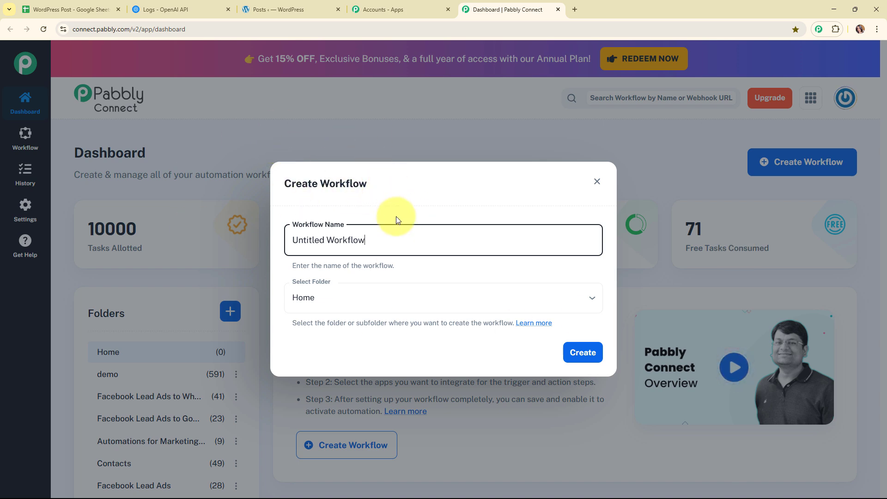
drag(397, 233, 555, 236)
text(Build an AI Agent to Auto-Schedule WordPress Blog Posts)
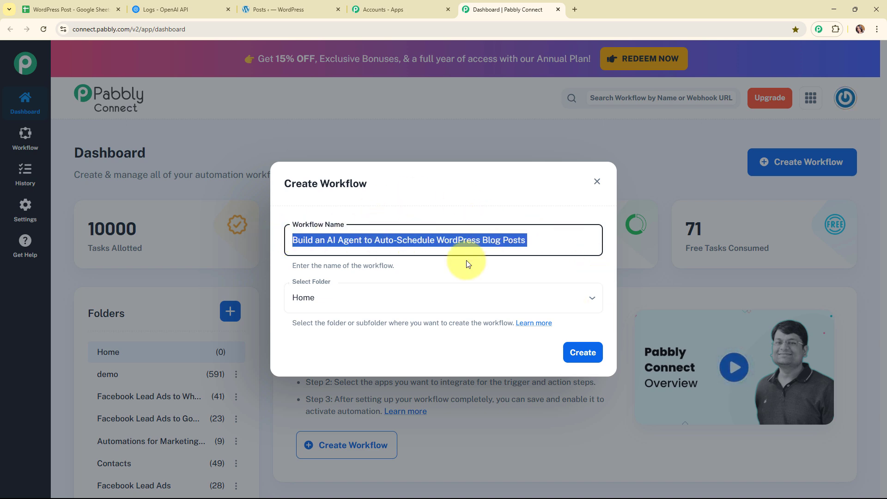
click(359, 294)
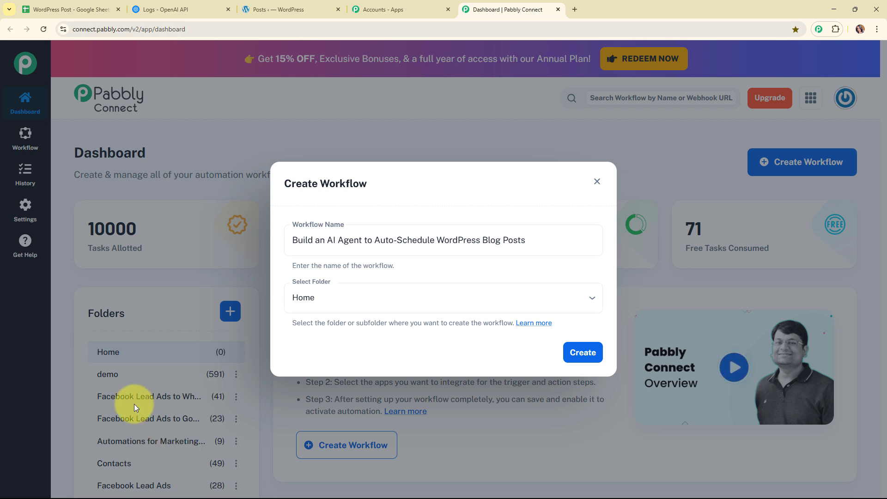
click(376, 292)
scroll(376, 248, down, 1)
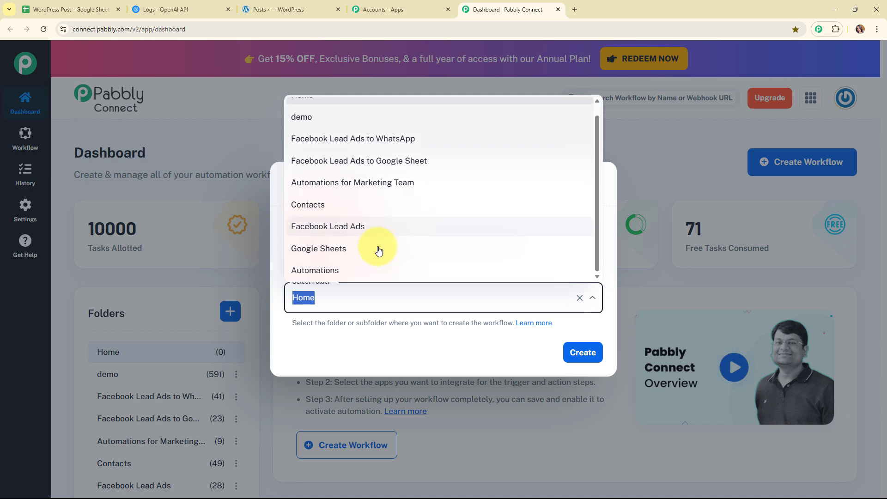
click(388, 266)
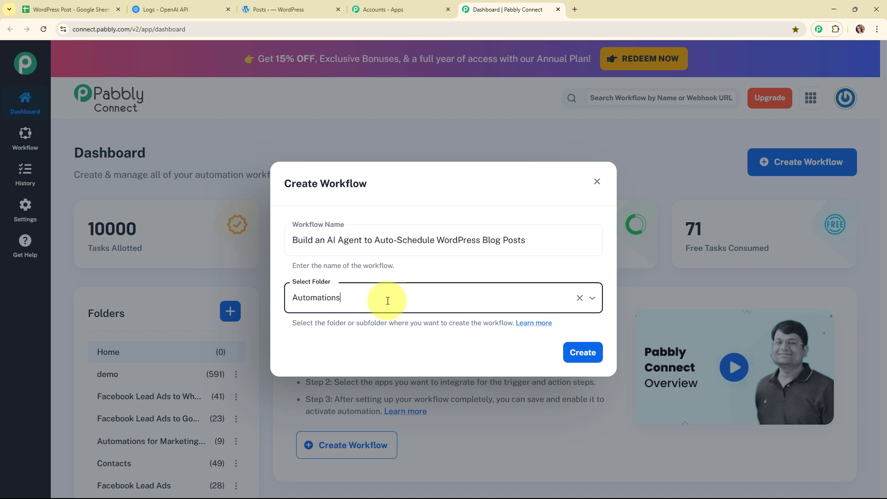
- Look through the forum article on workflow folders, then close it and return to the workflow creation dialog
click(531, 323)
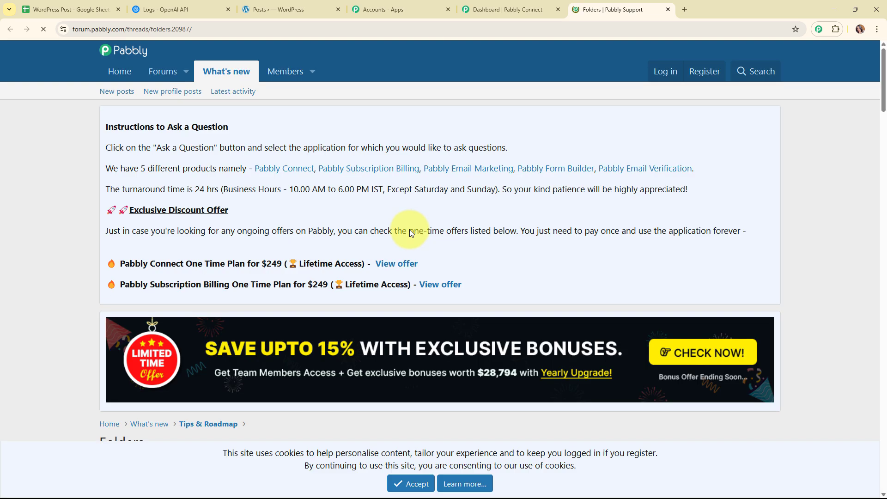
scroll(411, 232, down, 4)
scroll(409, 232, down, 4)
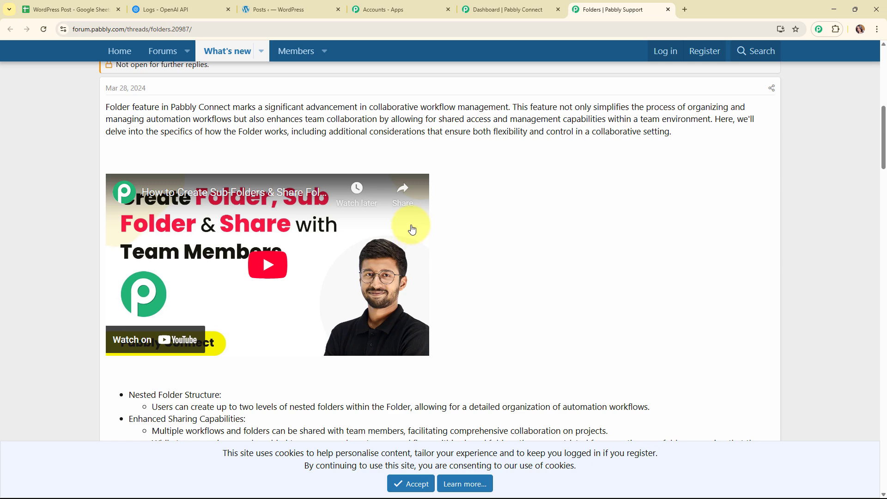
click(668, 9)
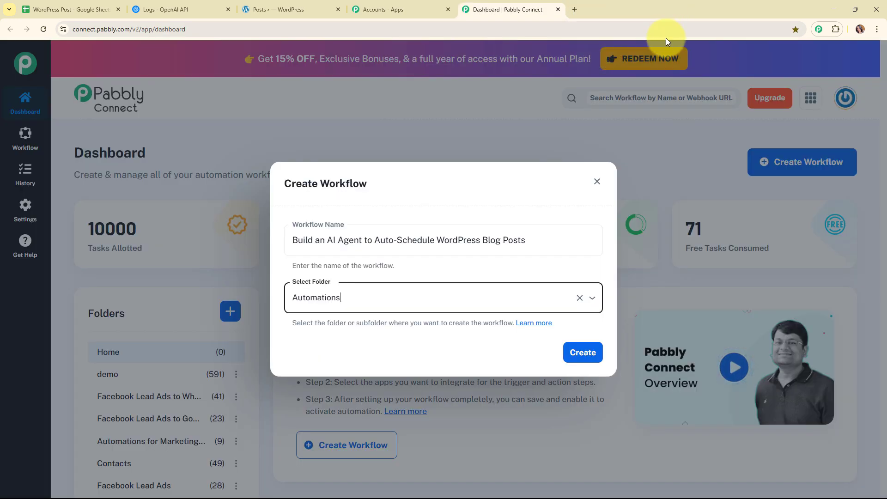
- Create the workflow and collapse the trigger section to view the trigger and action steps together
click(581, 352)
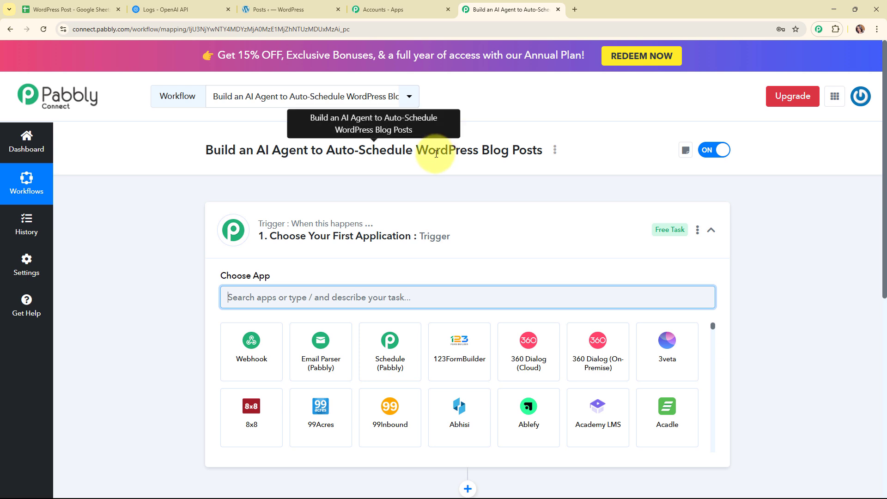
click(710, 233)
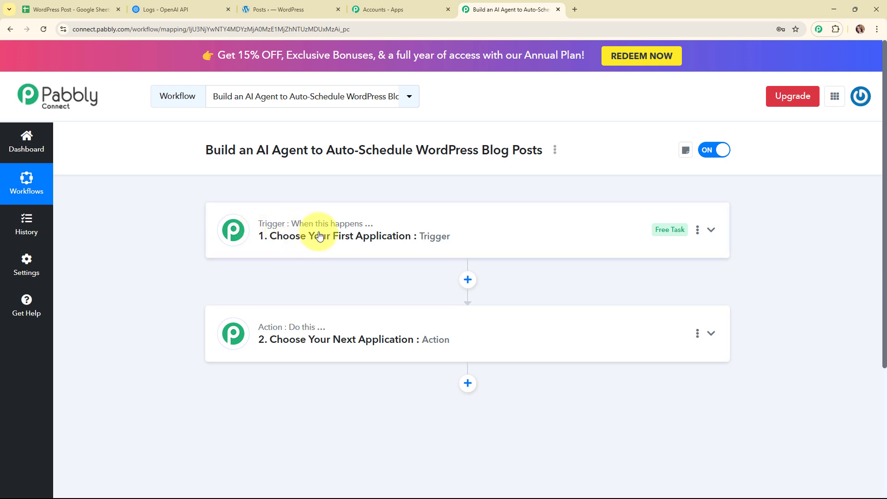
mouse_move(294, 333)
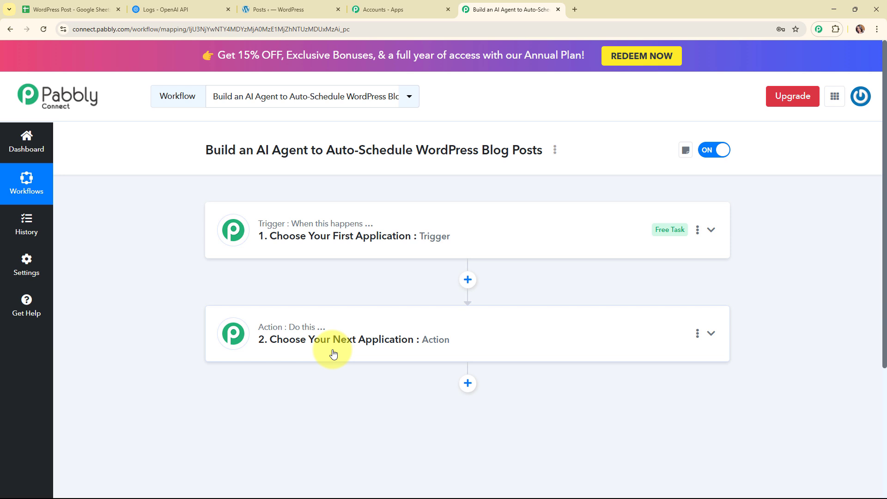
- Choose Schedule (Pabbly) as the trigger app with Schedule Workflow as the trigger event
click(388, 253)
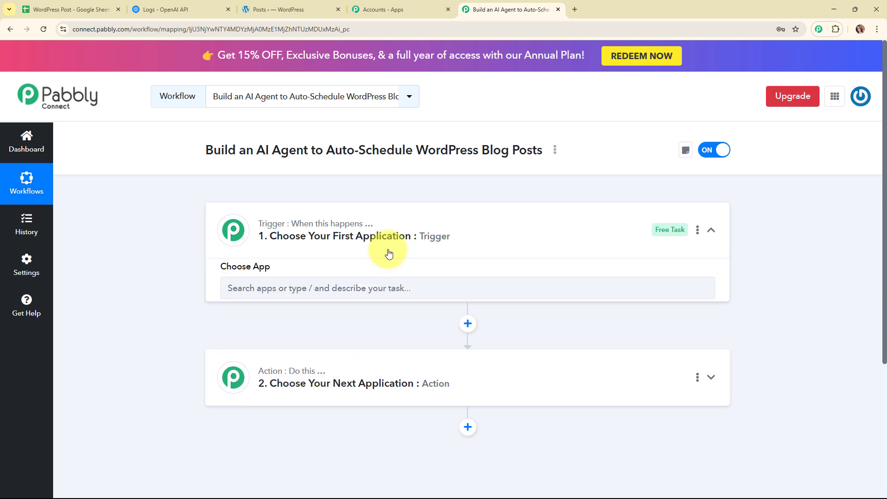
click(384, 296)
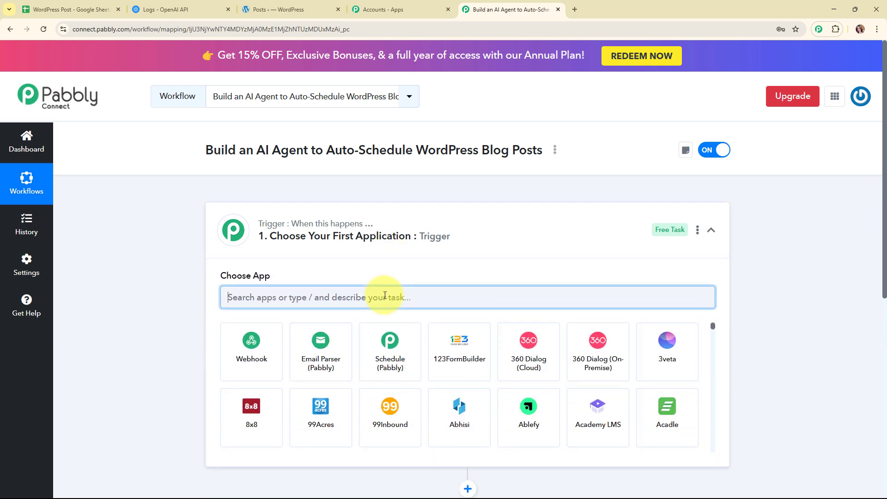
text(g)
key(BackSpace)
text(s)
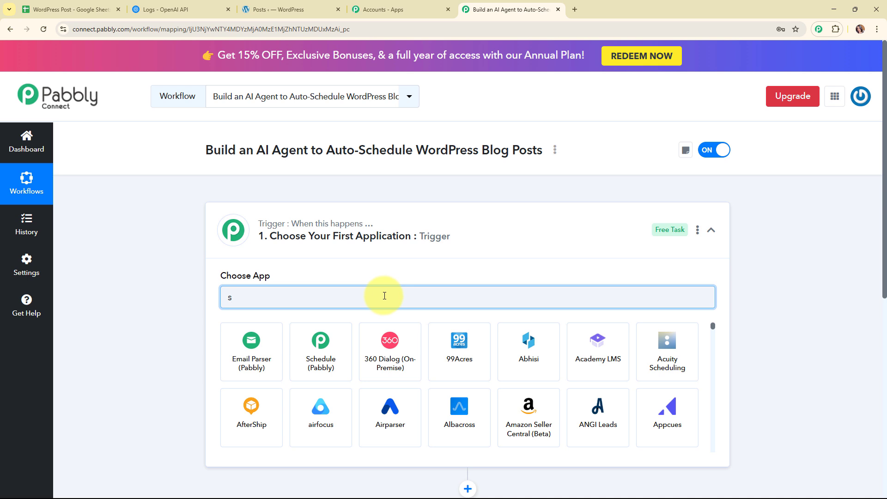
click(337, 345)
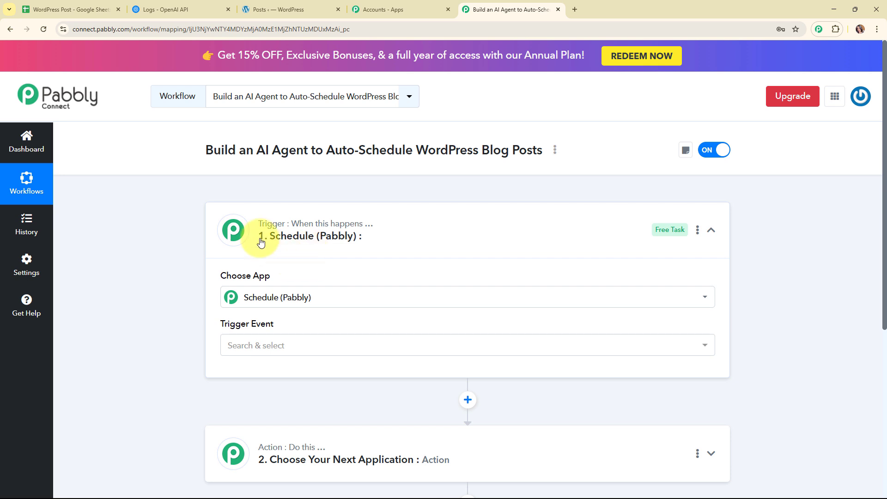
click(266, 345)
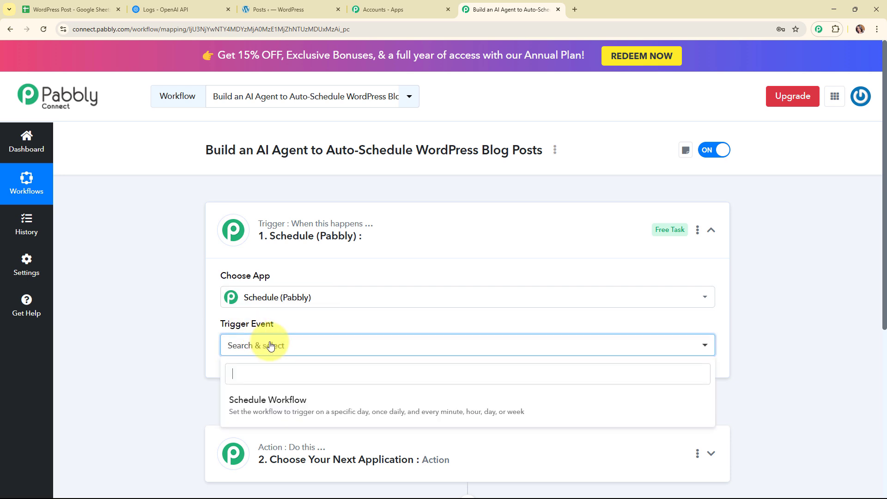
click(277, 402)
- Set the schedule trigger's run frequency to Every day
scroll(518, 305, down, 3)
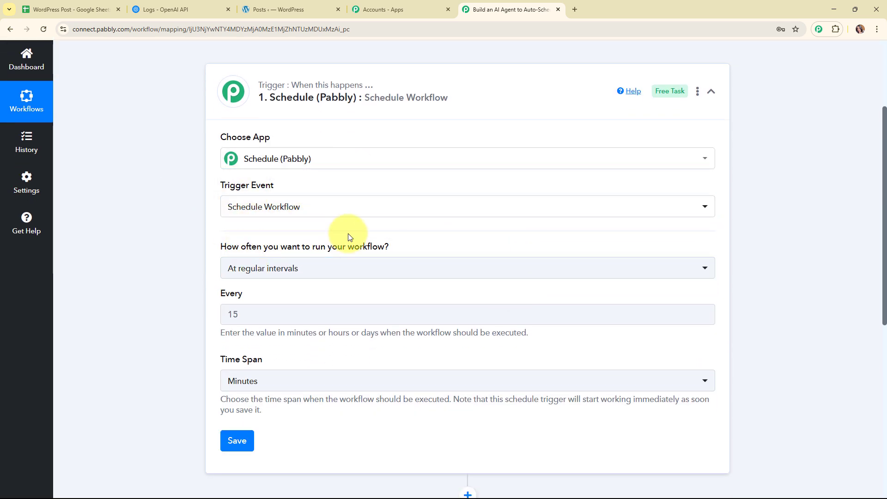
scroll(348, 237, down, 1)
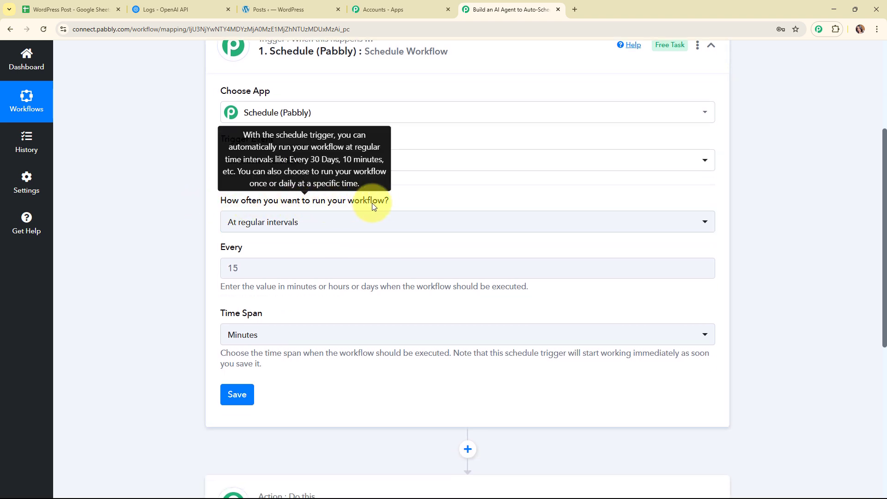
click(388, 223)
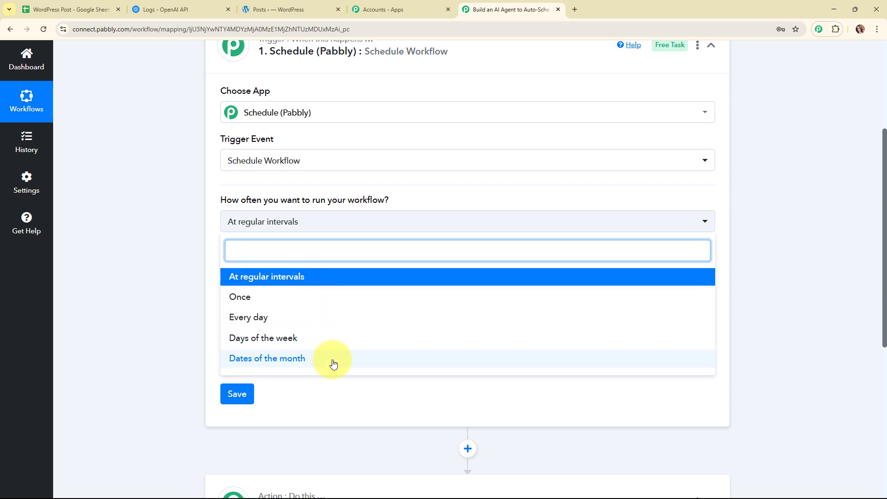
click(307, 319)
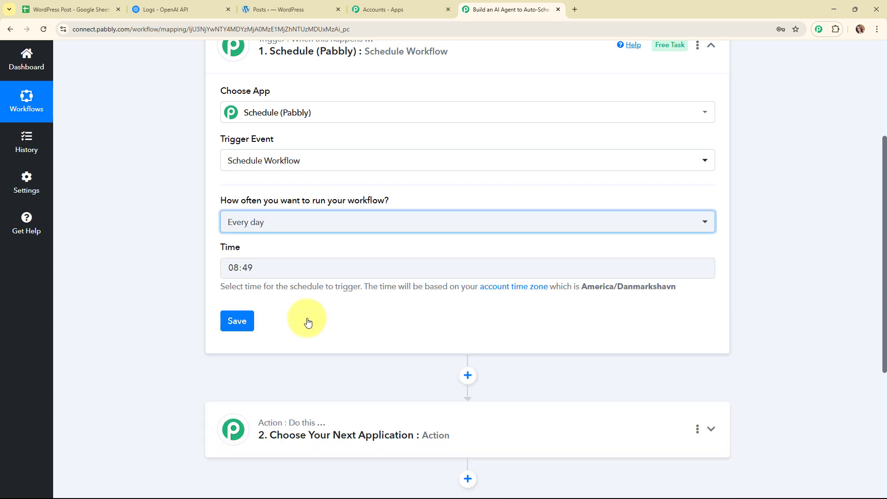
- Set the schedule trigger's daily run time to 09:00 and save the trigger
click(287, 270)
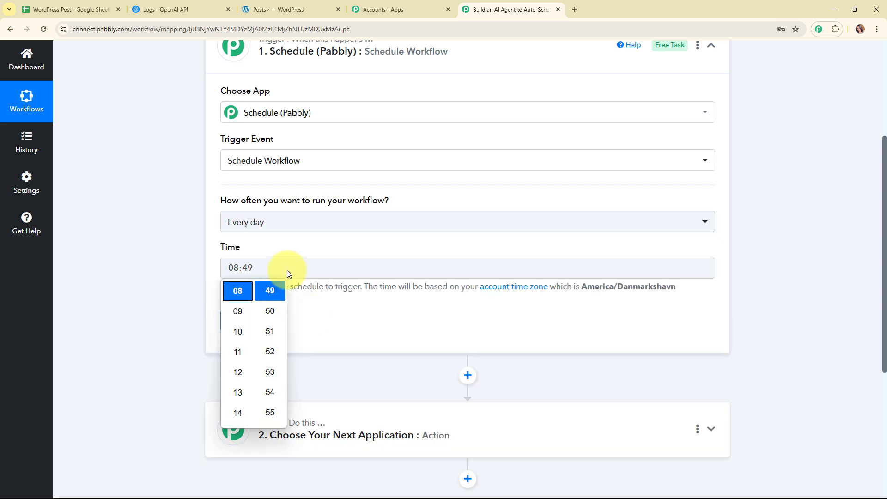
click(232, 312)
scroll(250, 323, up, 4)
scroll(268, 334, up, 6)
scroll(270, 334, up, 5)
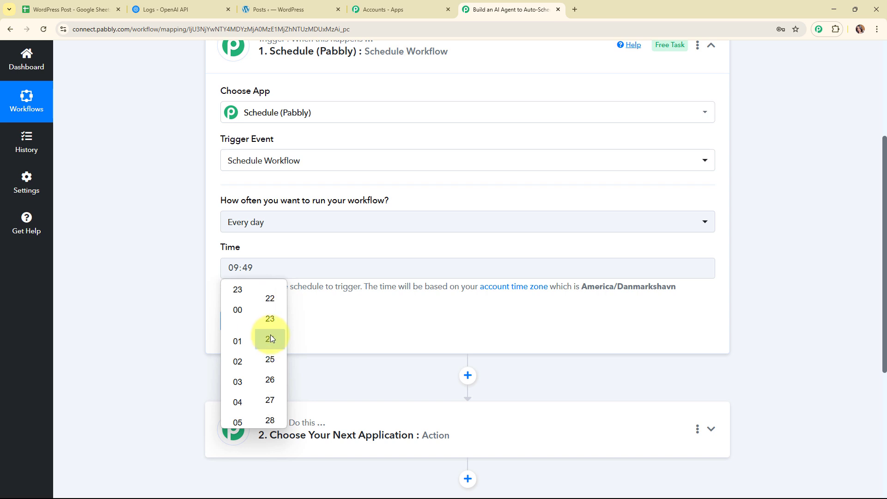
click(270, 334)
scroll(310, 284, down, 1)
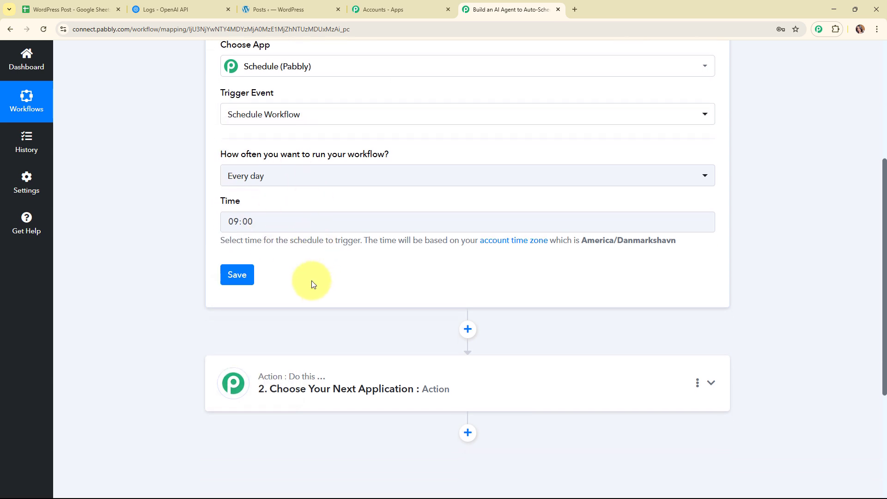
click(238, 275)
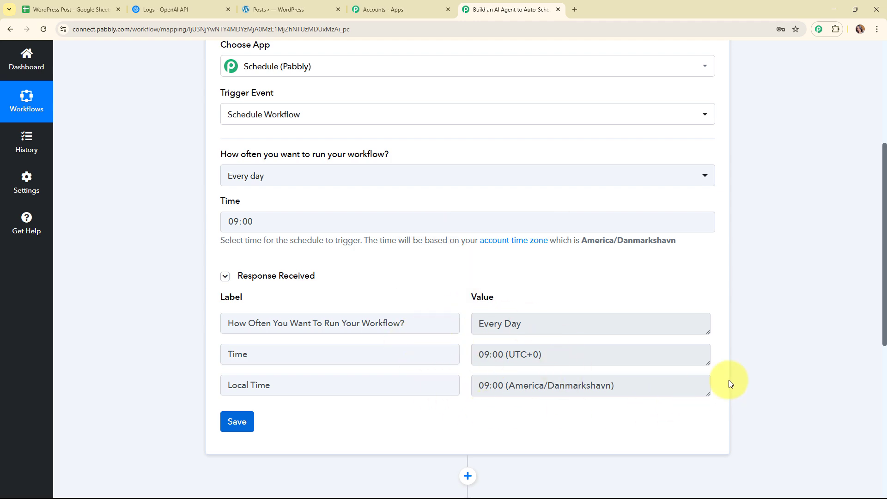
- Collapse the Schedule (Pabbly) trigger step
scroll(758, 331, up, 1)
scroll(753, 323, up, 4)
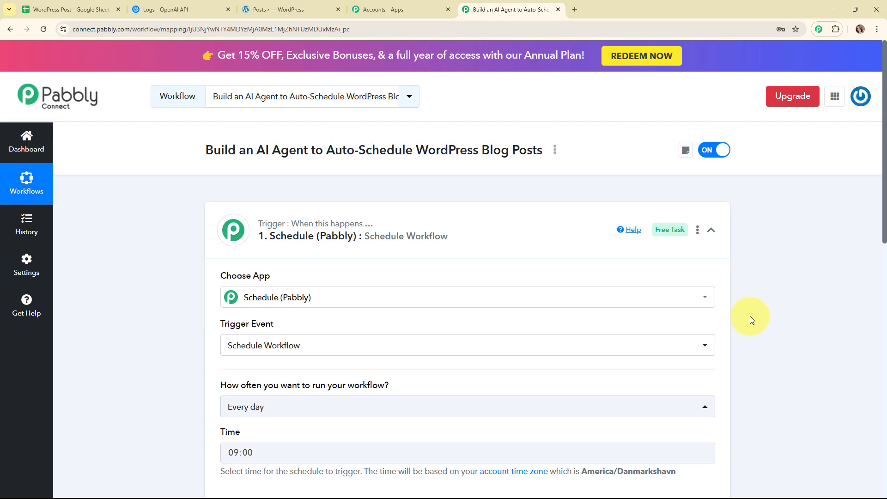
click(713, 242)
mouse_move(336, 234)
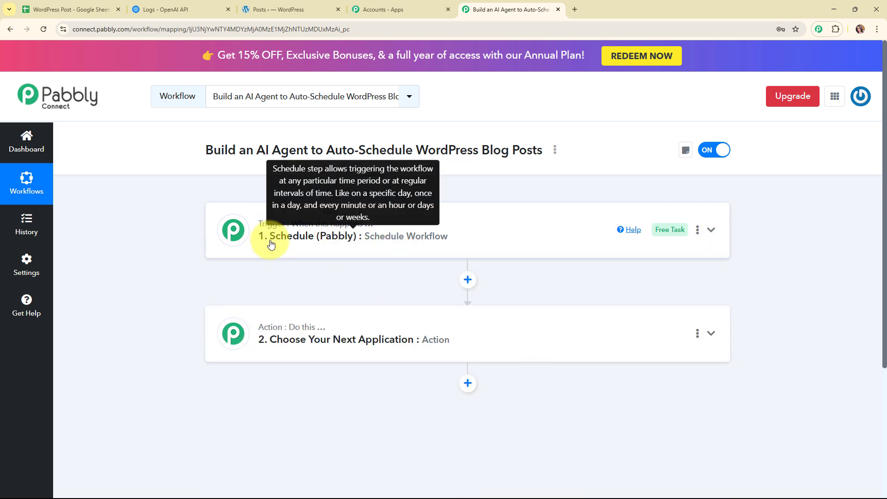
- Review the dates and topics in the WordPress Post spreadsheet, and return to the Pabbly Connect workflow
click(88, 10)
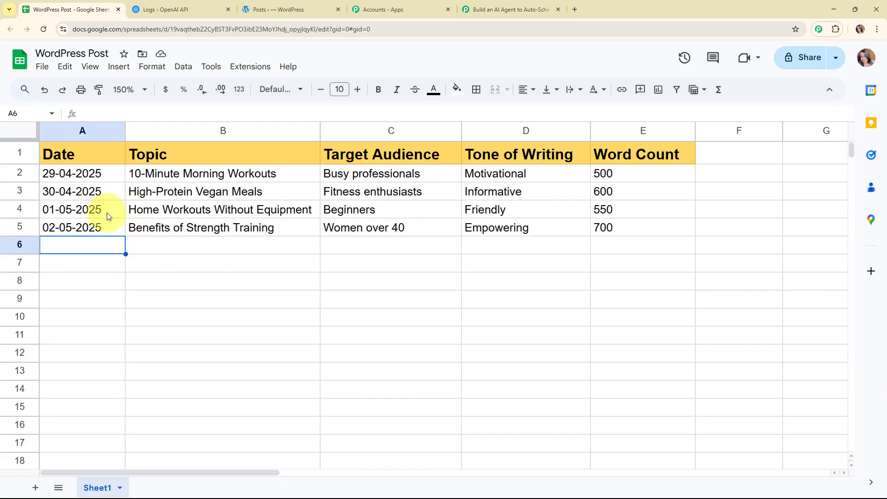
click(476, 9)
mouse_move(373, 230)
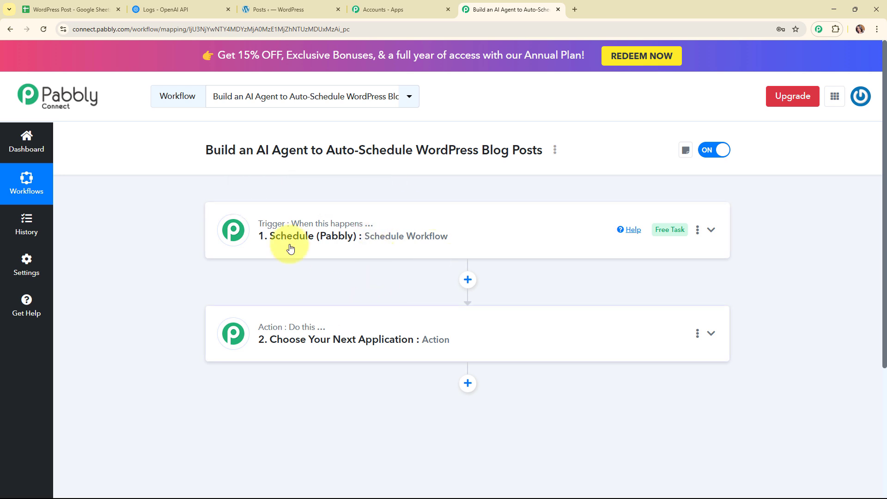
- Set up action step 2 with Date/Time Formatter (Pabbly) as the app and Current Date as the action event
click(411, 313)
scroll(406, 326, down, 3)
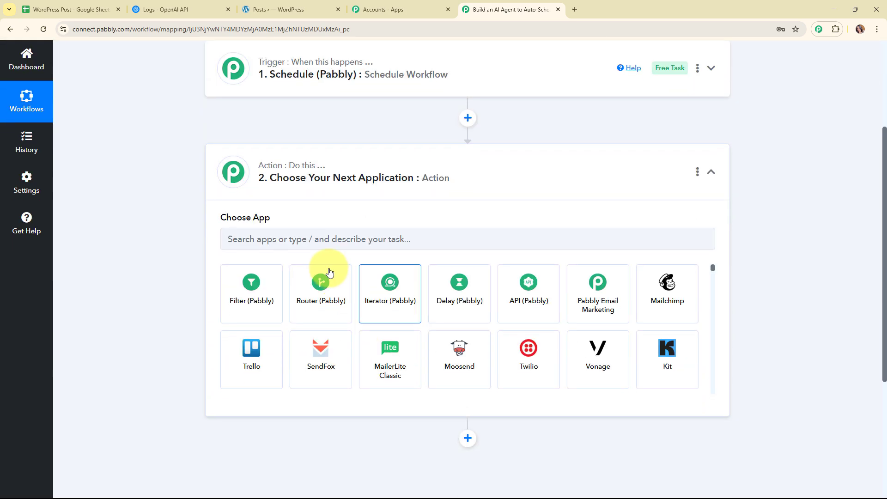
click(321, 237)
text(dat)
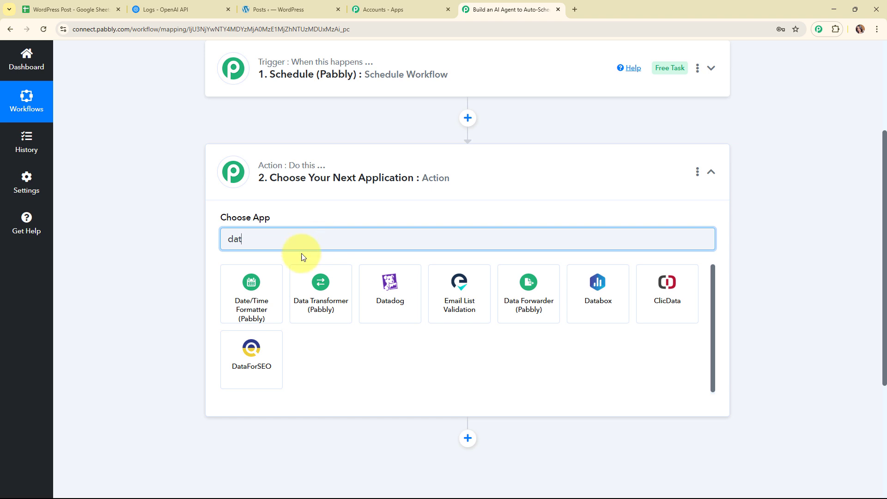
click(257, 293)
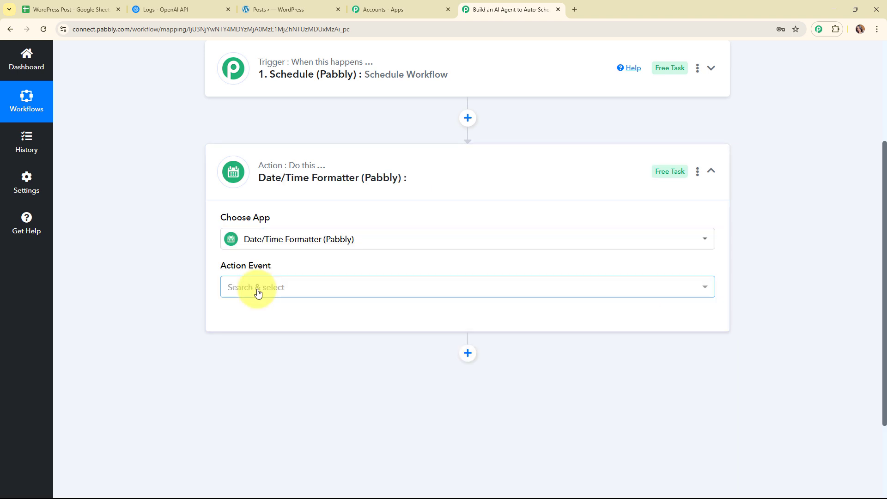
click(256, 290)
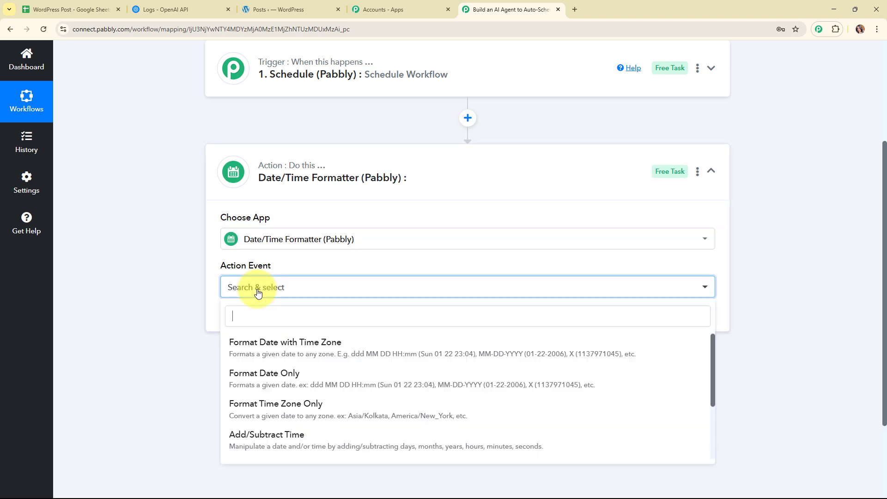
scroll(286, 434, down, 1)
click(287, 432)
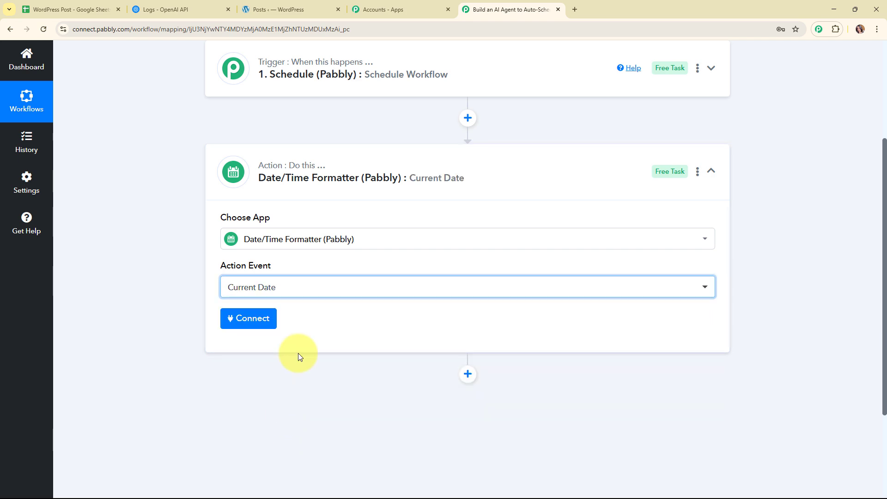
- Look through the formatter's other action events, keep Current Date, and connect the Date/Time Formatter
click(295, 292)
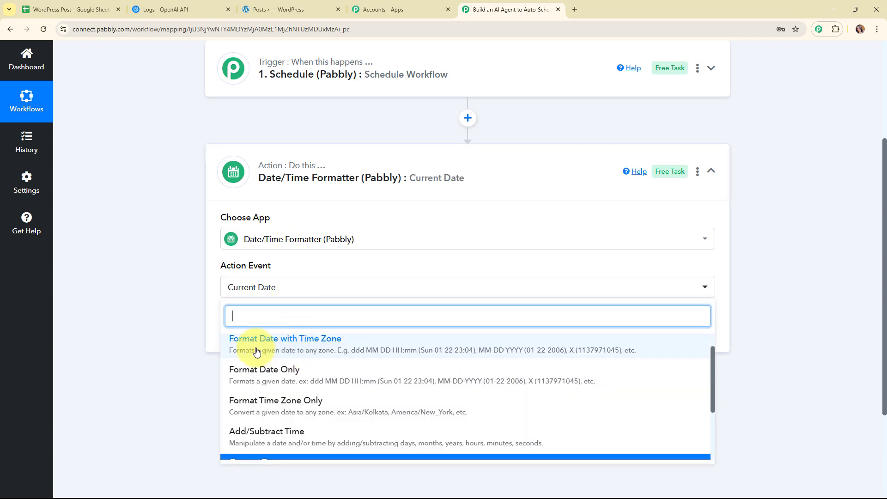
scroll(818, 311, down, 3)
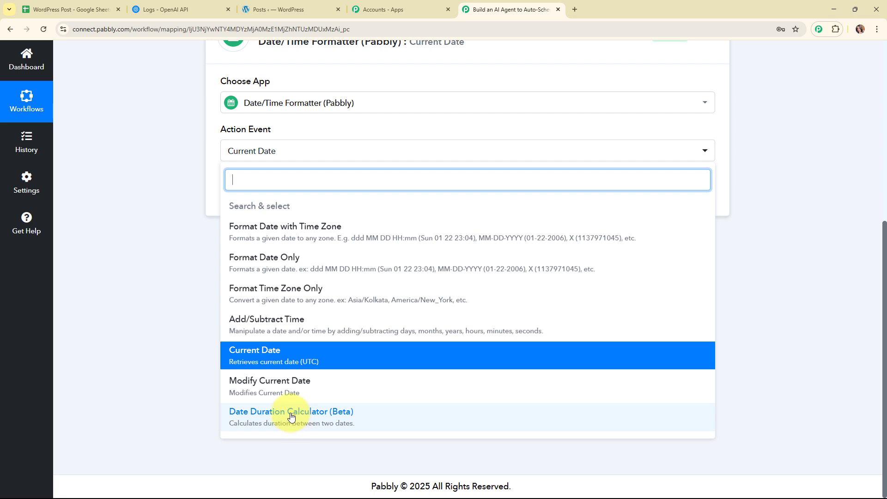
click(254, 355)
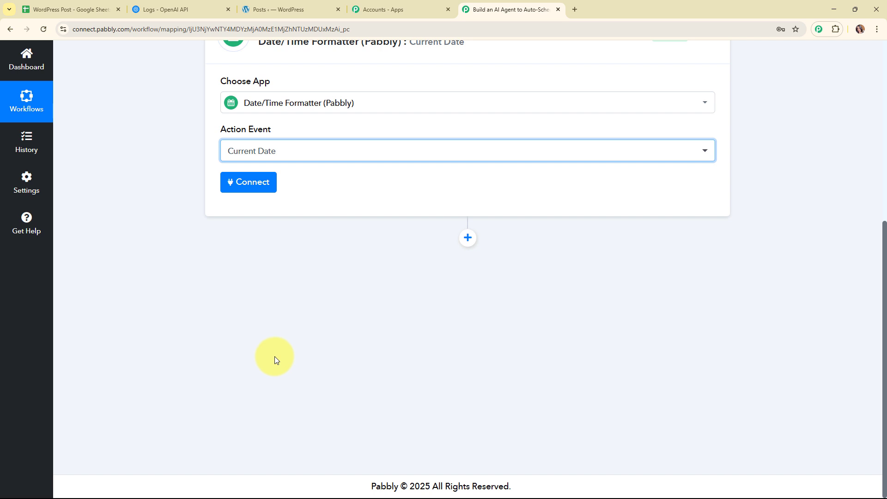
scroll(276, 357, up, 2)
click(251, 279)
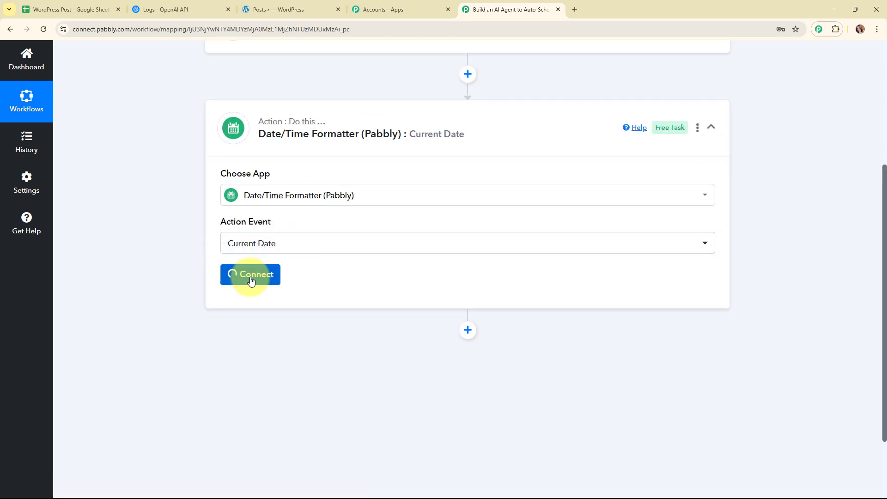
scroll(373, 276, down, 1)
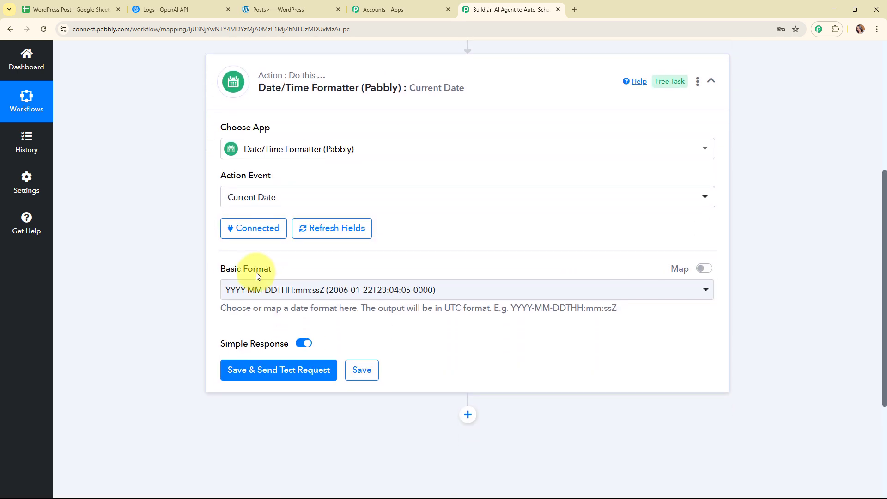
- Check how the date in cell A2 of the WordPress Post sheet is formatted, for the formatter's Basic Format field
drag(221, 270, 309, 271)
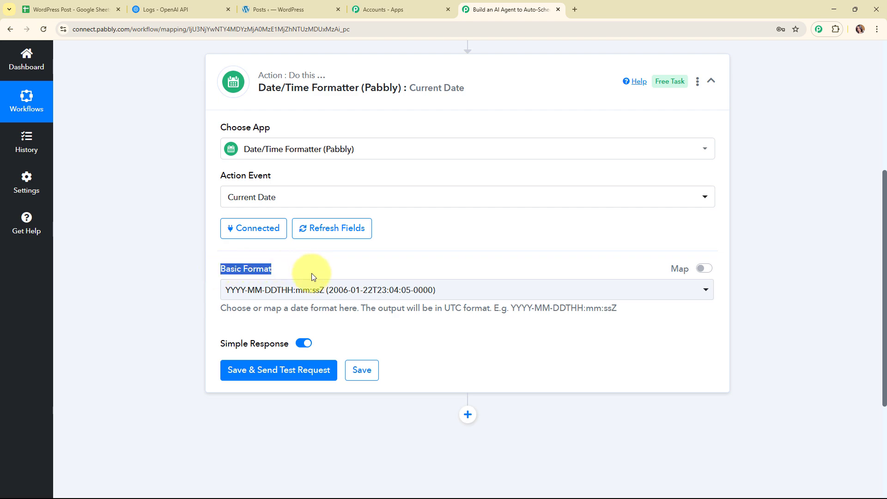
click(69, 9)
click(51, 177)
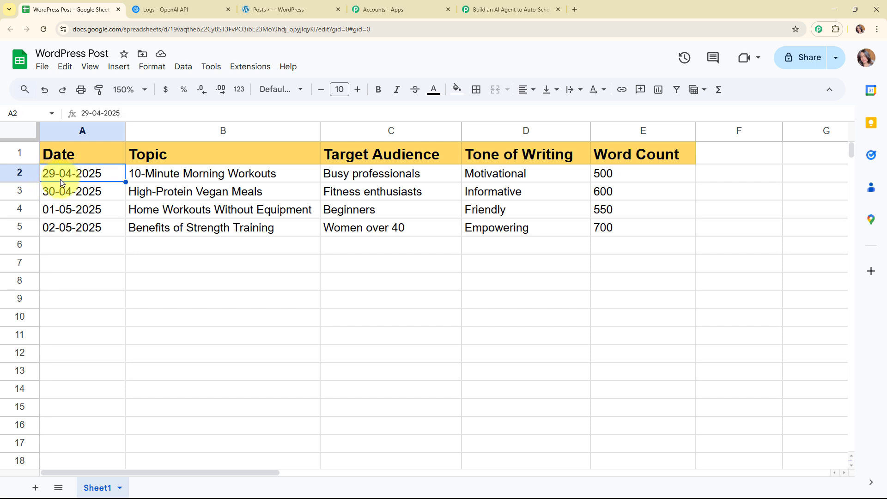
click(509, 9)
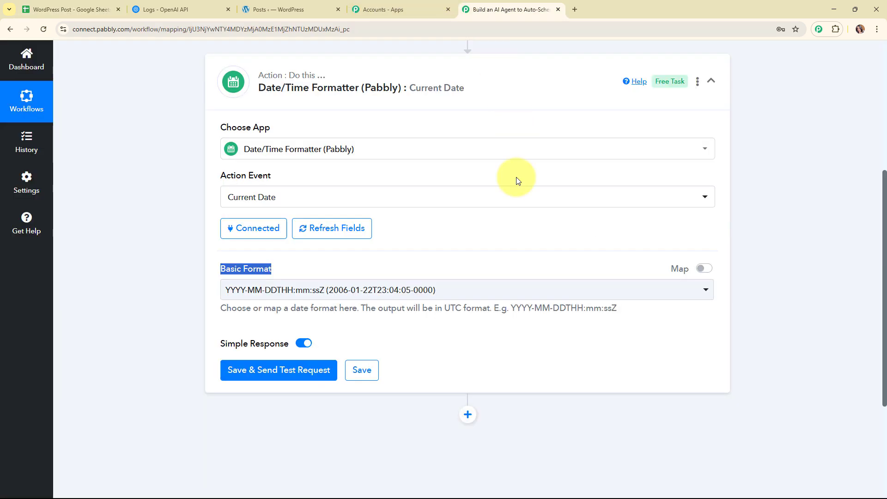
- Set the Basic Format to DD-MM-YYYY, then save the Date/Time Formatter step and send a test request
click(335, 290)
scroll(282, 236, down, 6)
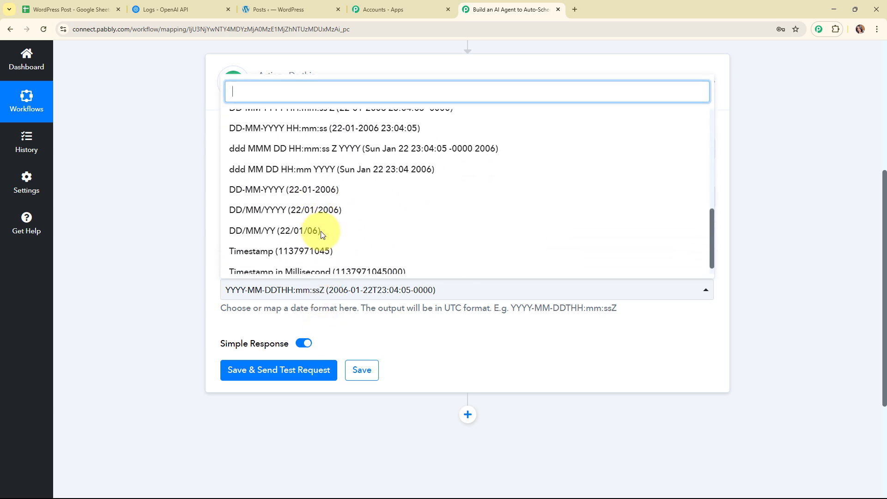
click(273, 180)
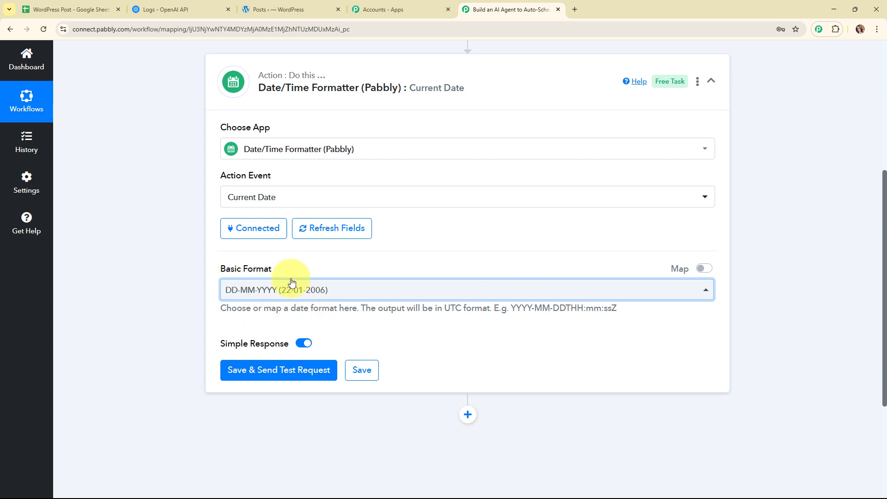
click(304, 370)
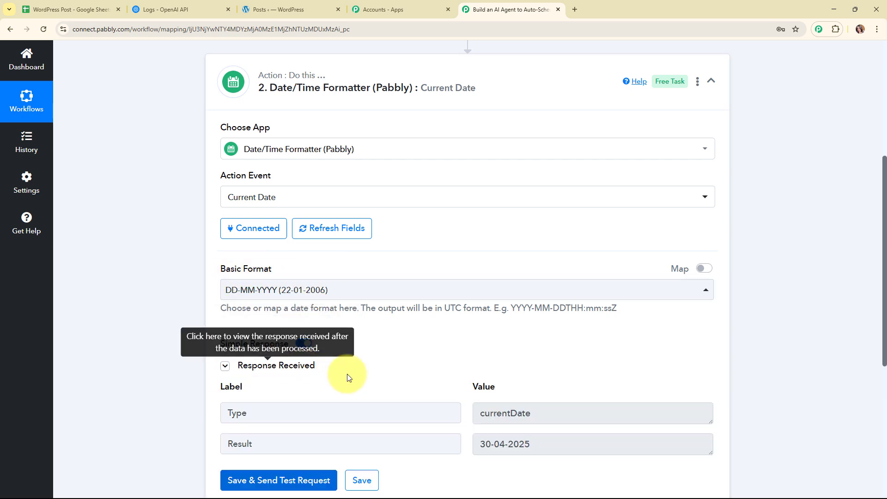
- Examine the Type and Result values in the response received from the Date/Time Formatter
scroll(672, 364, down, 1)
scroll(672, 362, down, 1)
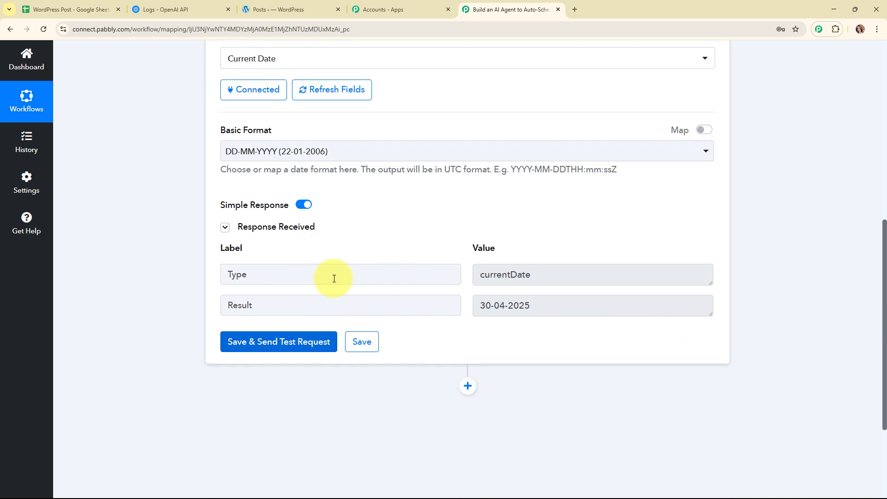
drag(554, 271, 451, 273)
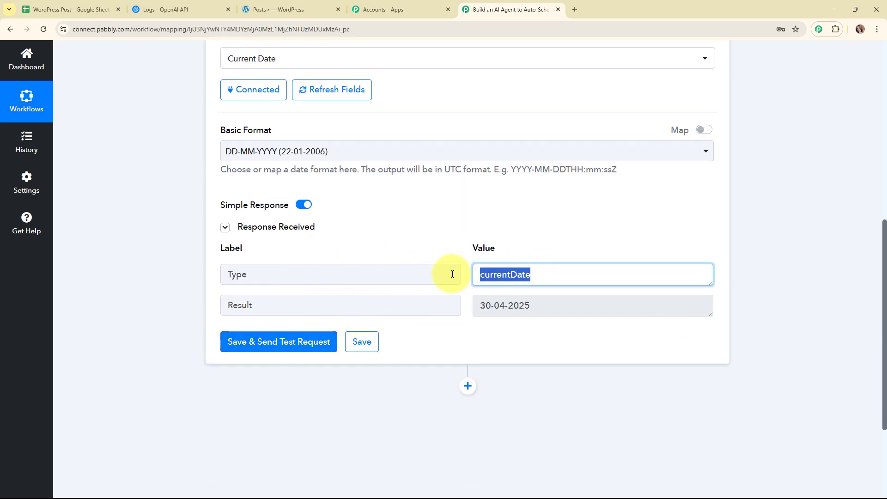
drag(560, 299, 450, 307)
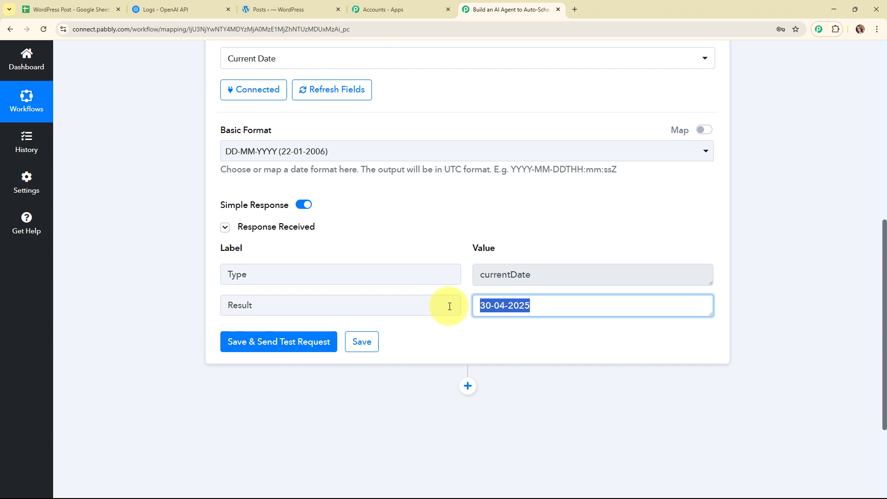
click(464, 338)
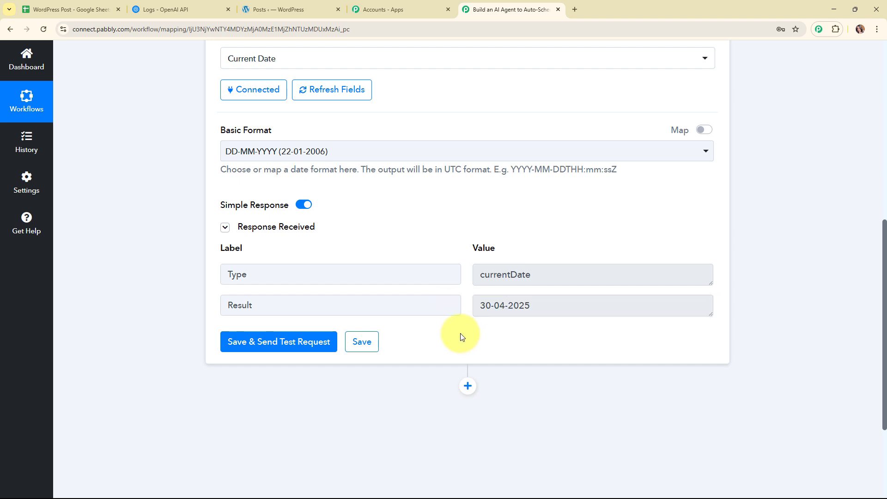
- Collapse the Date/Time Formatter step and check the Date column in the WordPress Post sheet for a row matching the current date
scroll(745, 323, up, 1)
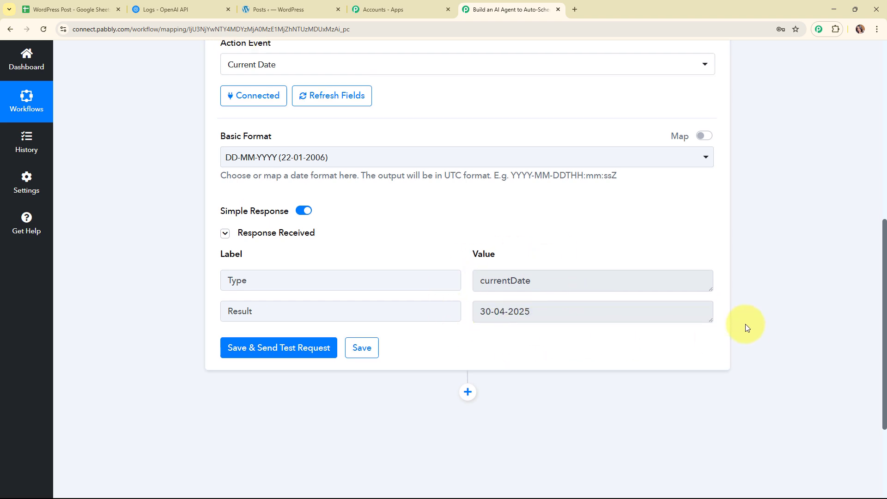
scroll(745, 324, up, 6)
click(721, 229)
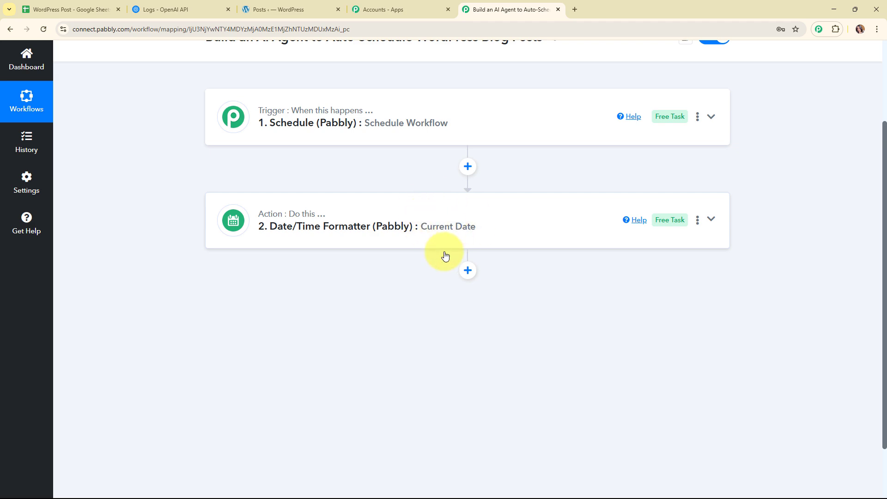
click(70, 6)
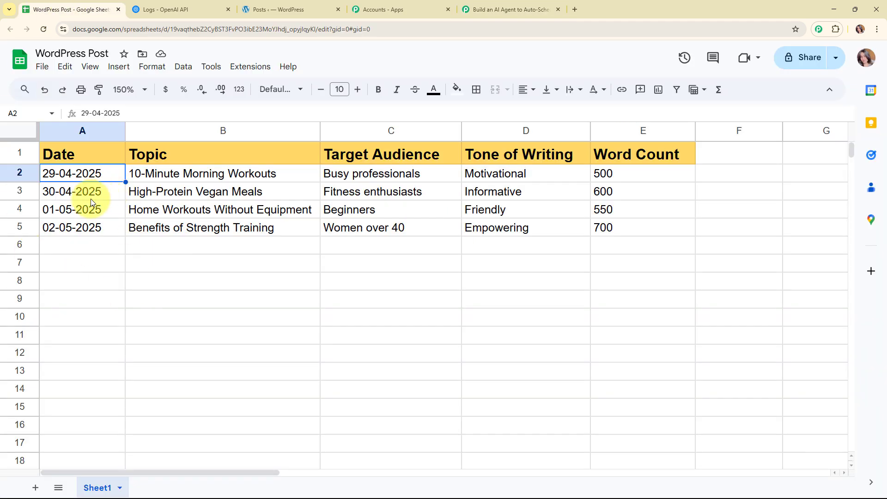
click(504, 9)
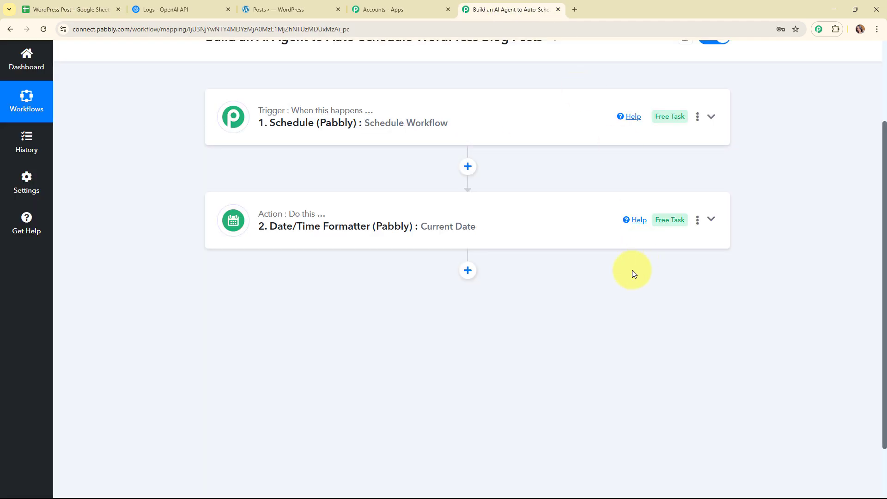
- Add a Google Sheets action after the Date/Time Formatter with the action event Lookup Spreadsheet Rows V1
click(468, 271)
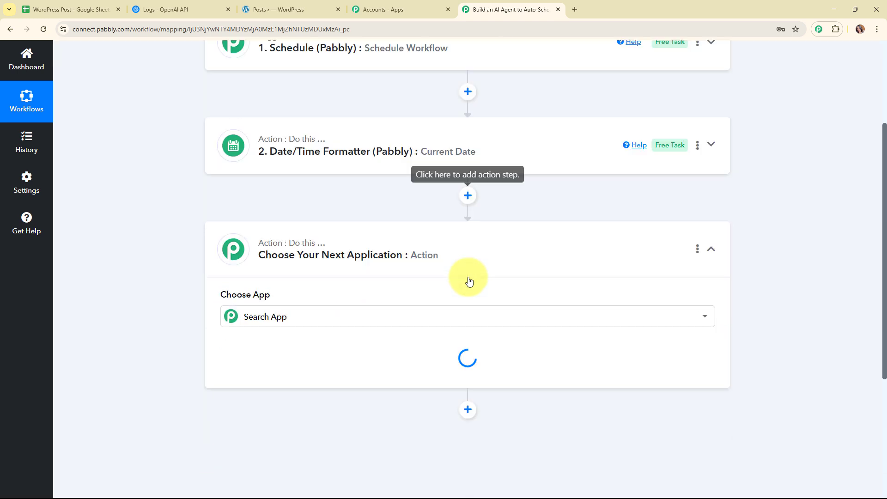
click(357, 243)
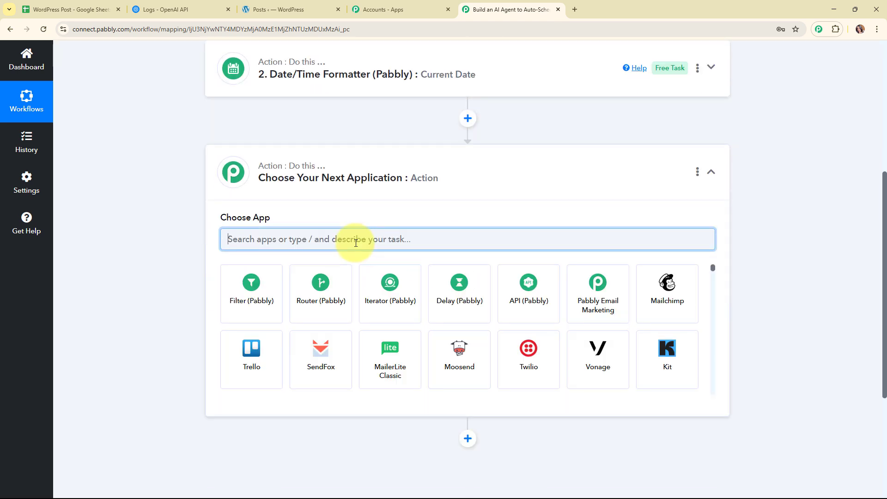
text(goo)
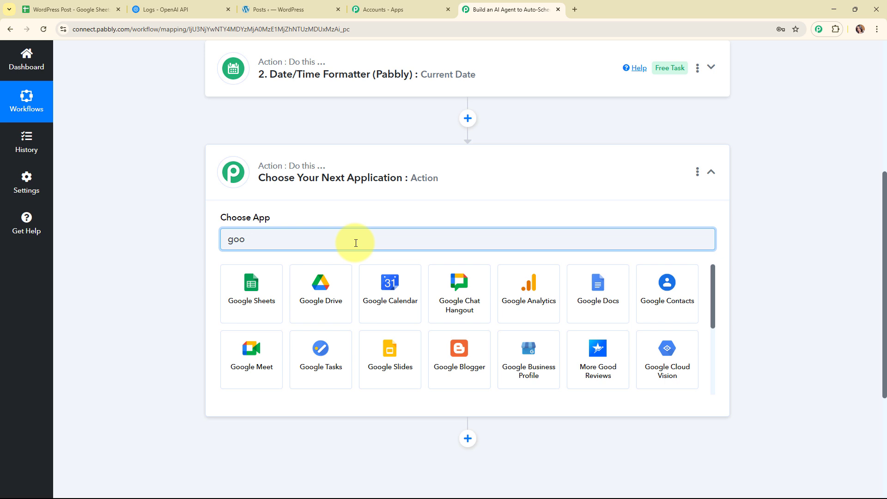
click(266, 302)
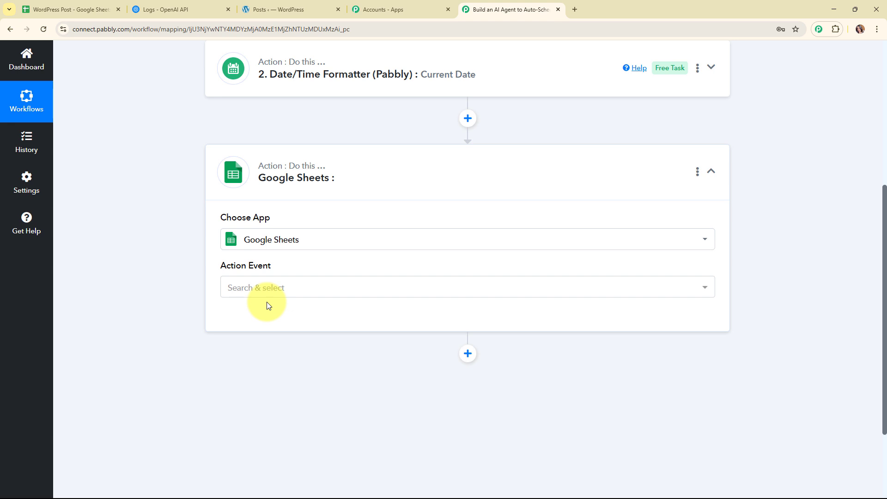
click(270, 295)
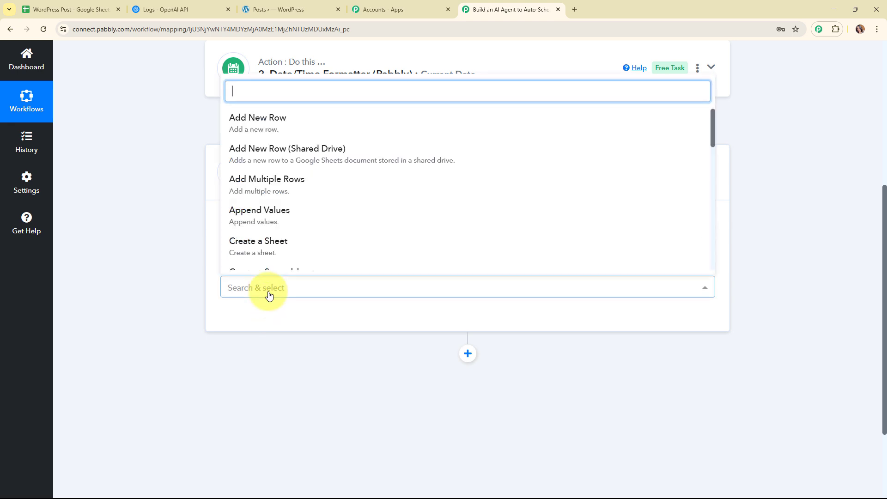
scroll(258, 194, down, 3)
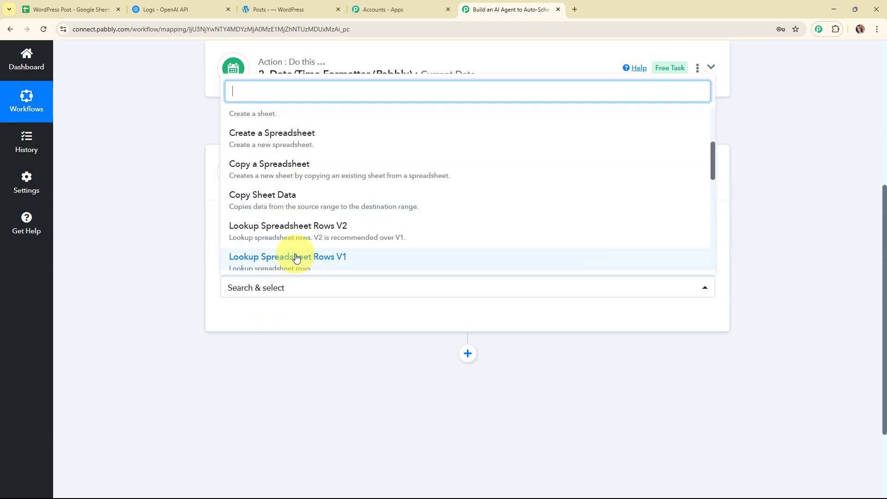
click(297, 258)
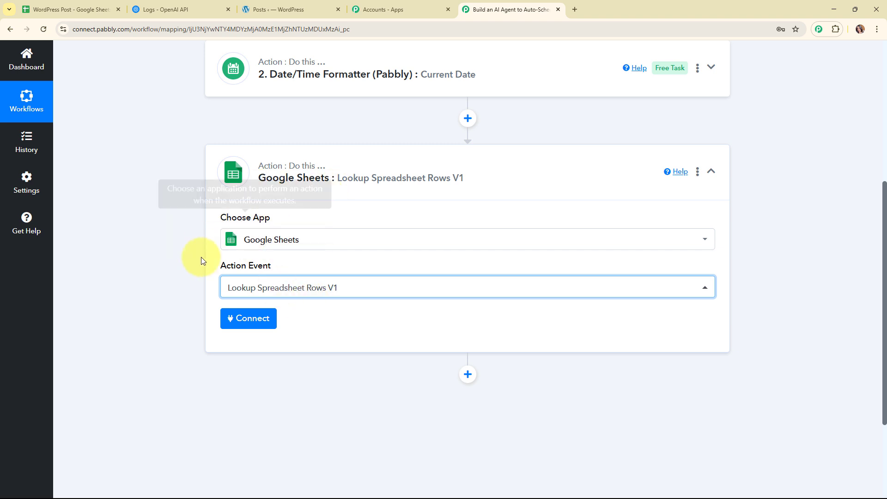
- Connect Google Sheets through a new connection, signing in with the Google account and granting Pabbly Connect access
click(248, 329)
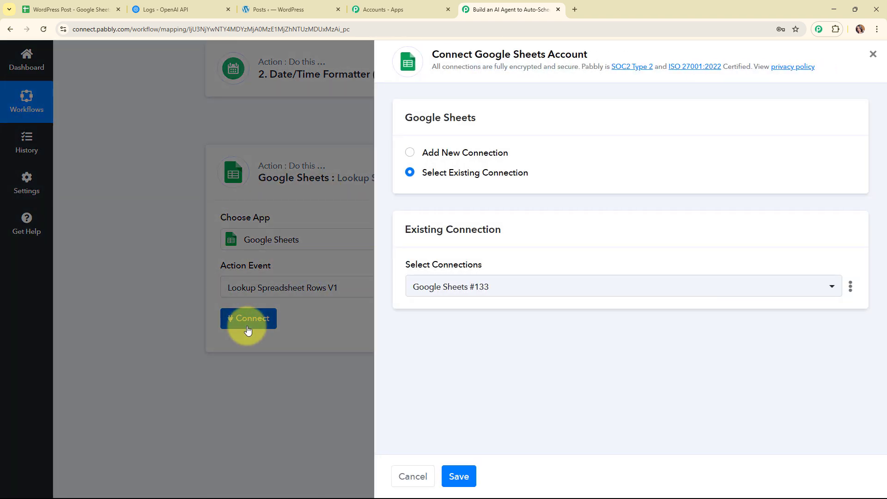
click(410, 153)
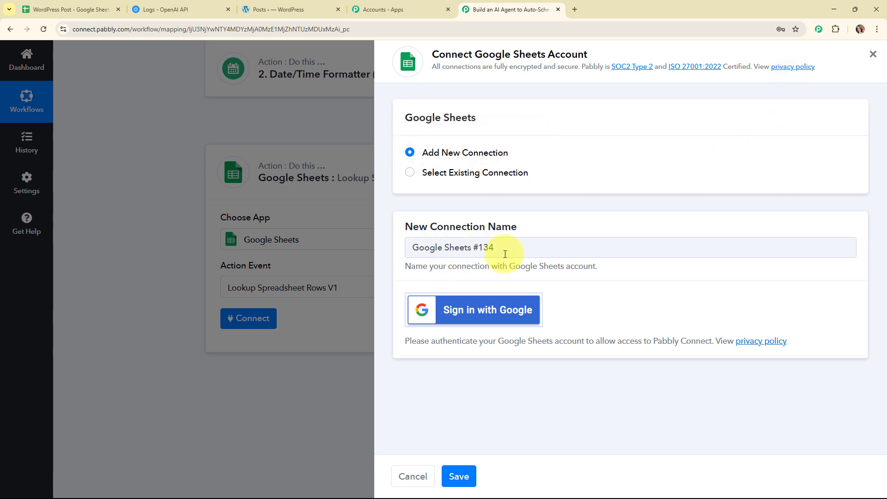
click(511, 310)
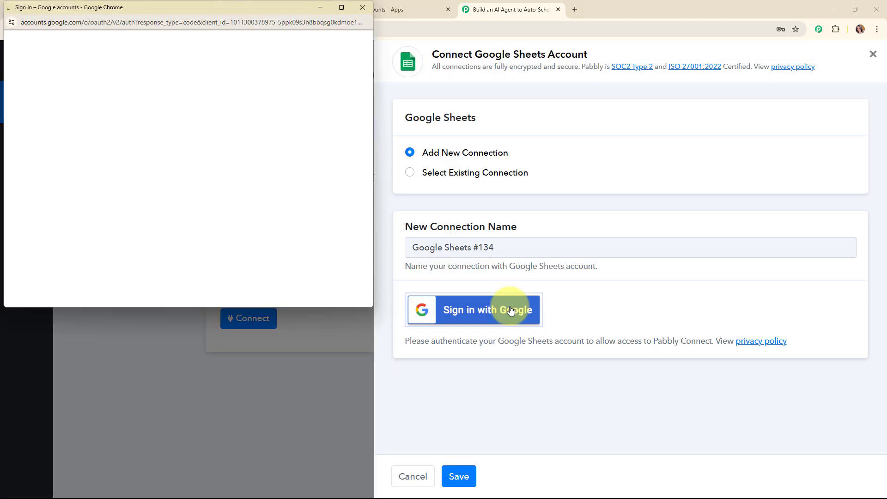
click(221, 111)
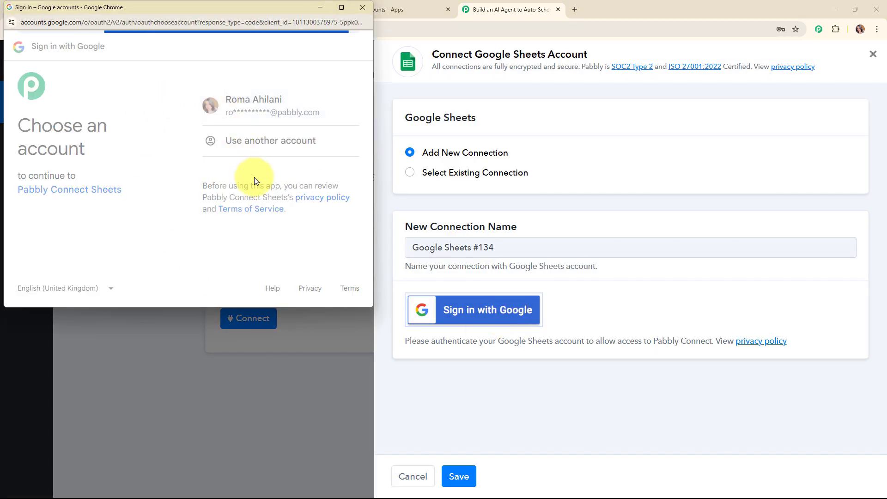
click(310, 247)
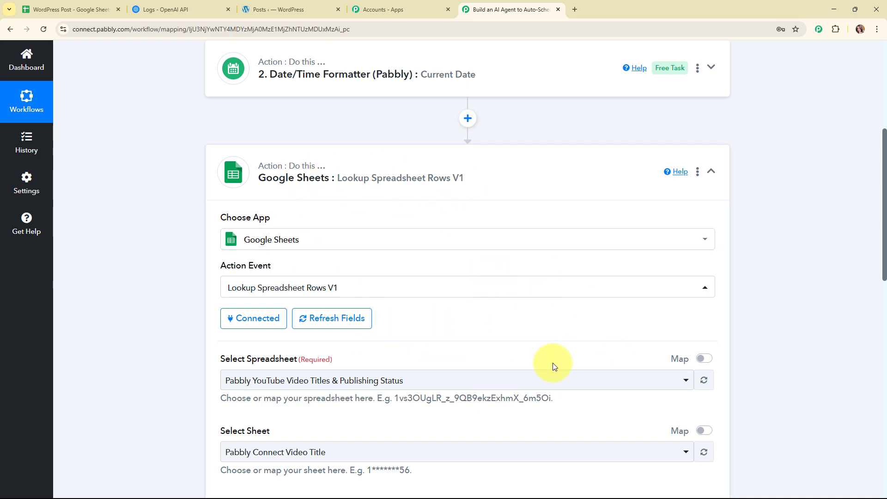
- Select the WordPress Post spreadsheet and its Sheet1 for the row lookup, checking the spreadsheet's name in Google Sheets
scroll(500, 323, down, 4)
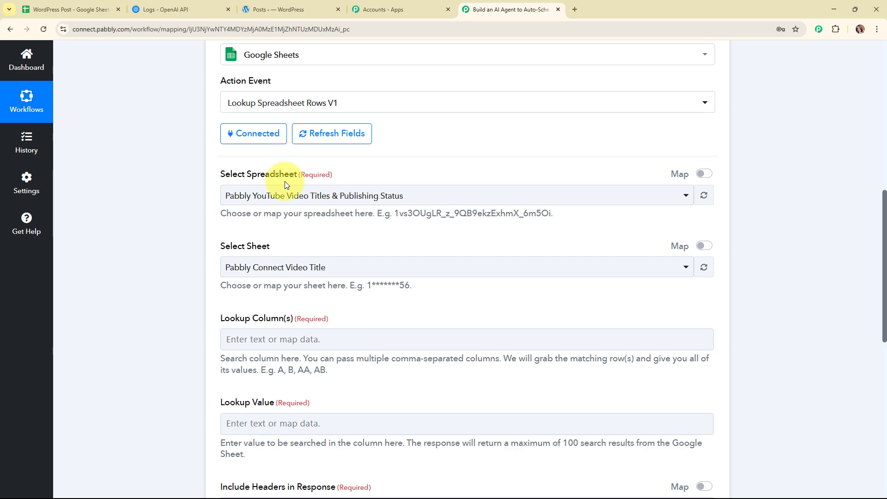
click(91, 4)
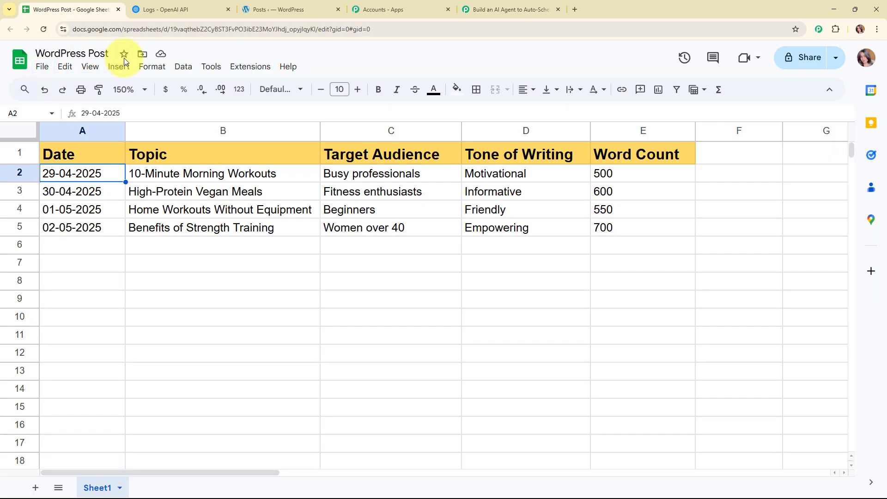
click(517, 9)
click(253, 195)
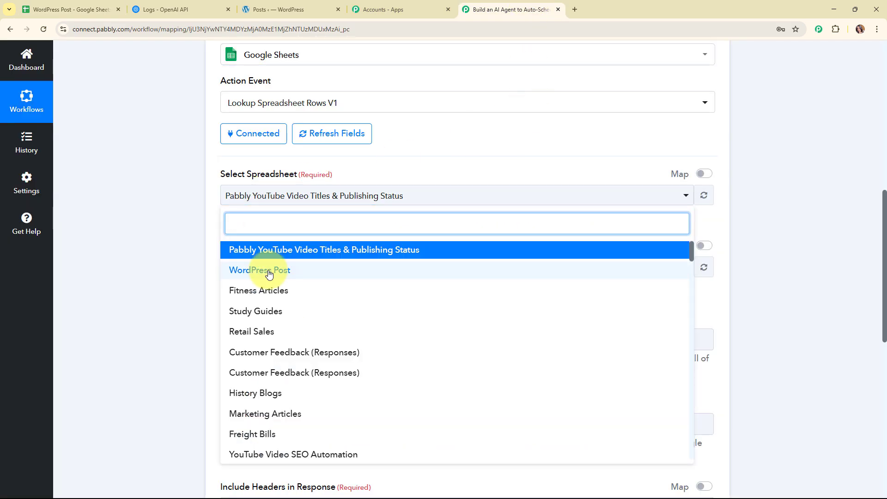
click(259, 269)
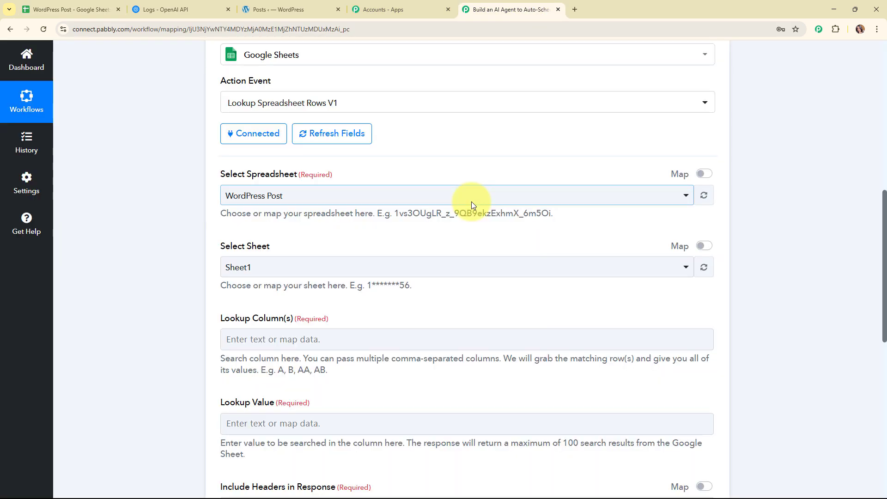
scroll(434, 200, down, 2)
click(249, 175)
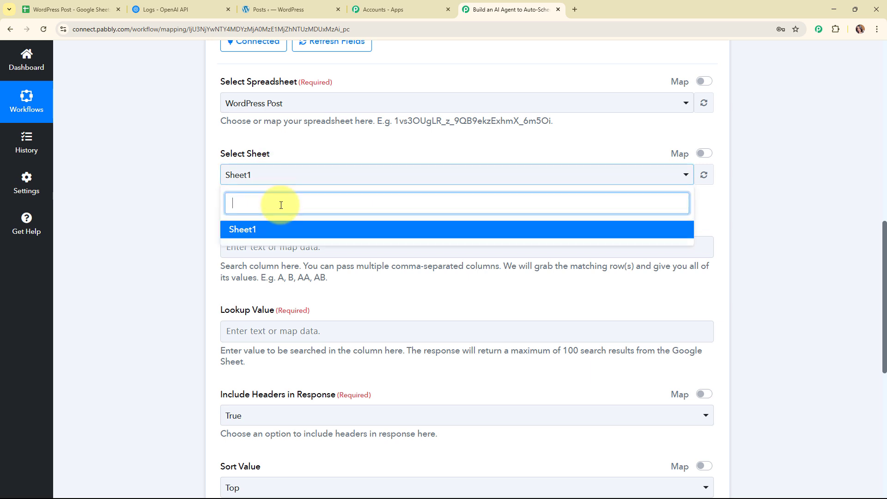
click(283, 230)
scroll(416, 203, down, 1)
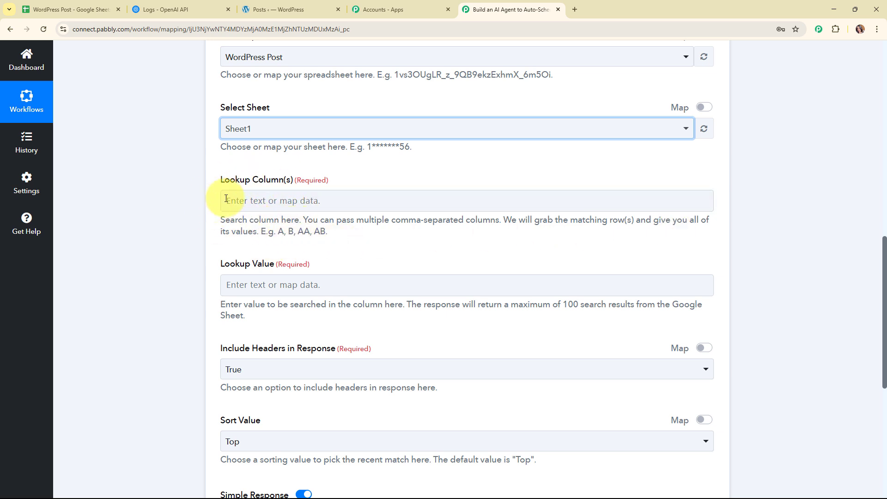
- Check which column holds the dates in the WordPress Post sheet and set the Lookup Column to A
click(67, 10)
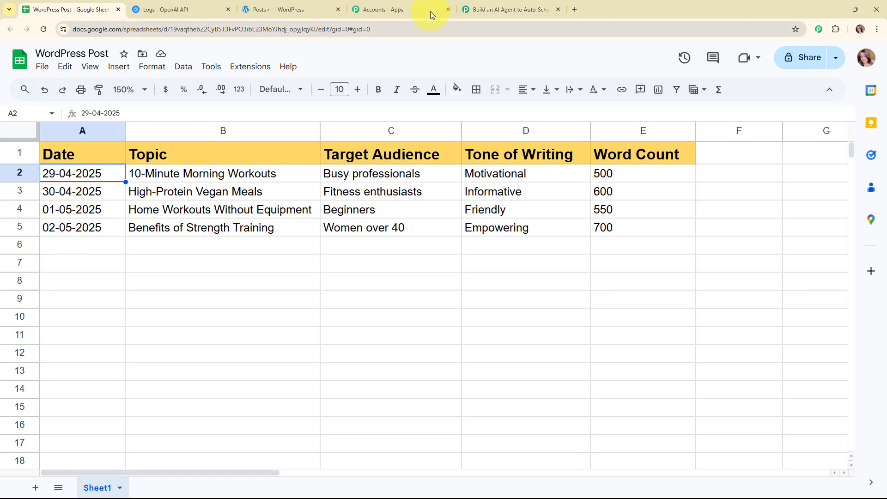
click(478, 9)
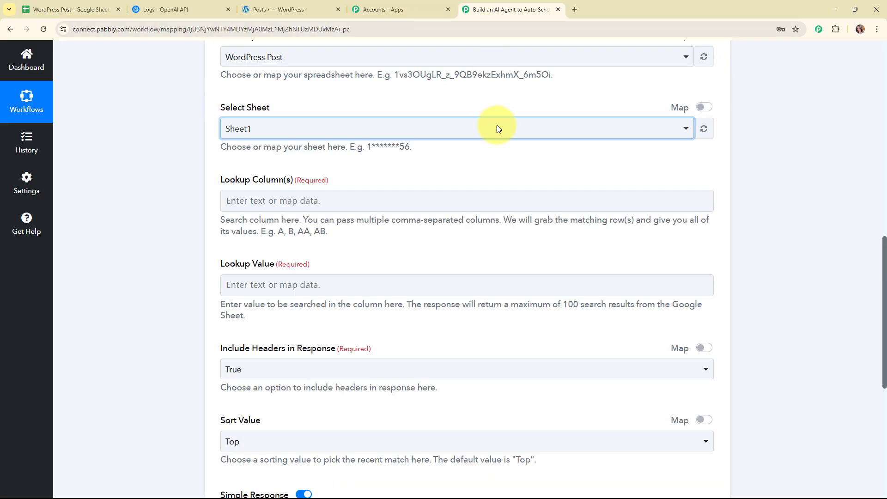
click(283, 202)
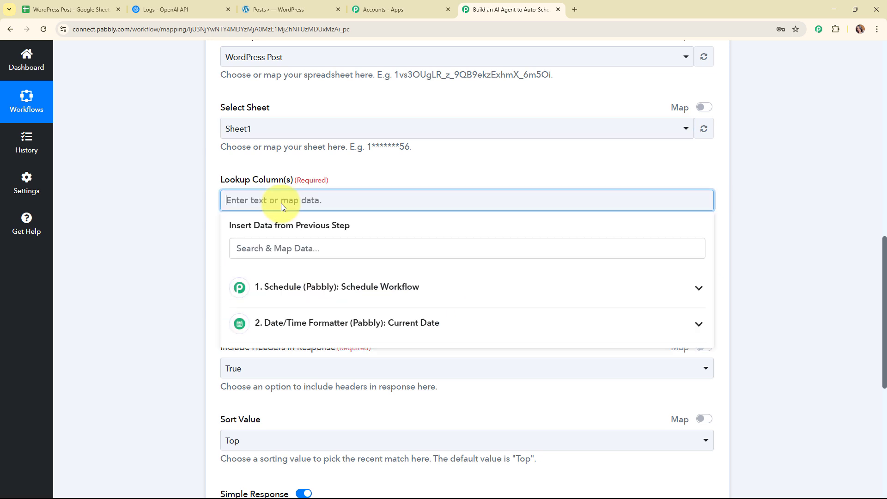
text(A)
click(418, 261)
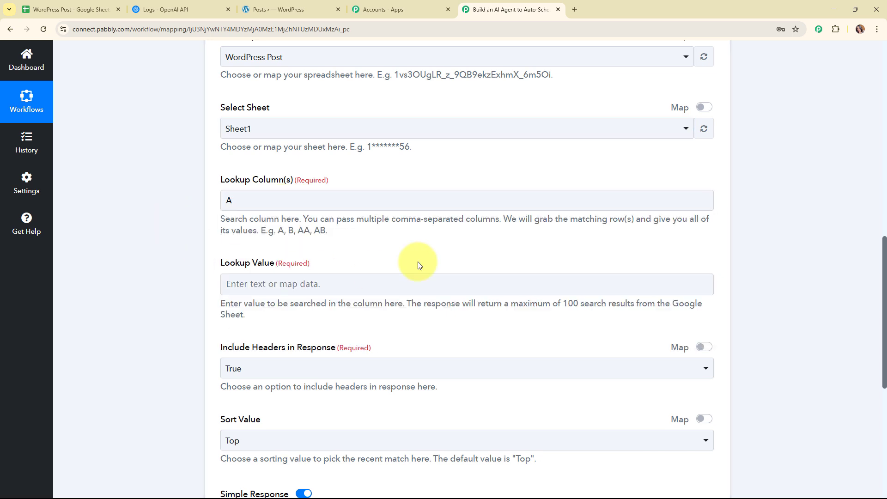
- Map the Lookup Value to the Result of the Date/Time Formatter step, after checking the sheet's dates
scroll(411, 231, down, 2)
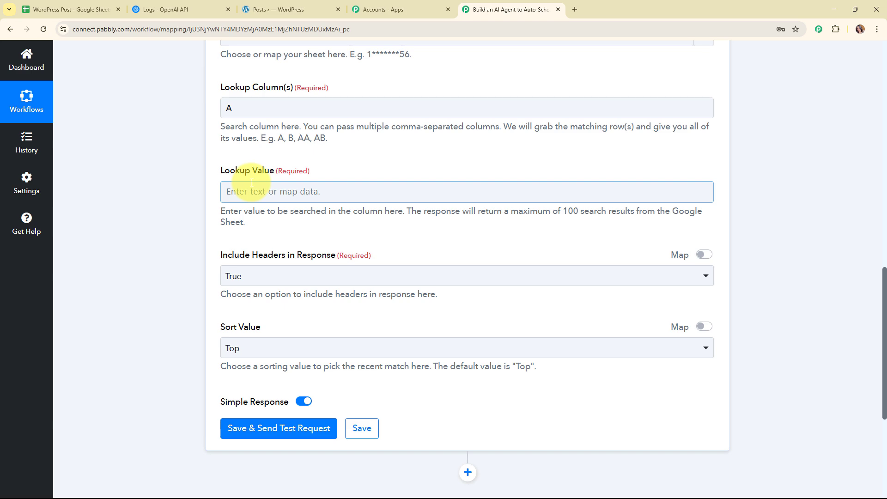
click(74, 9)
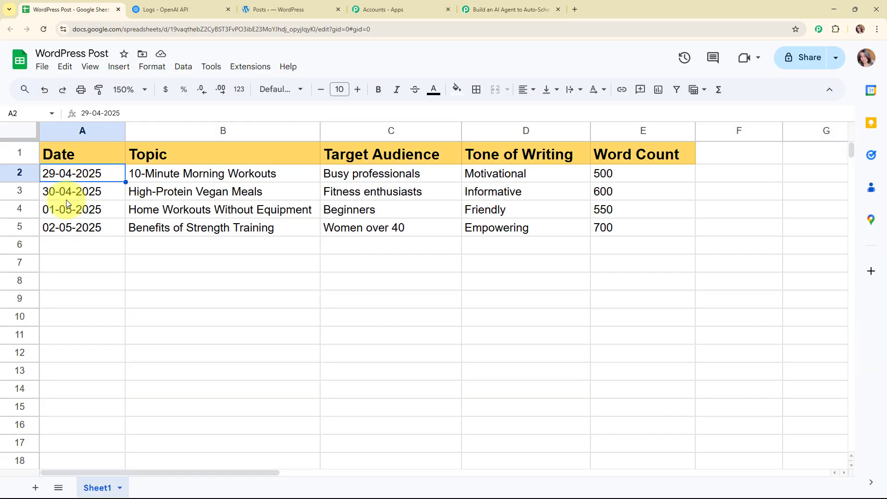
click(508, 9)
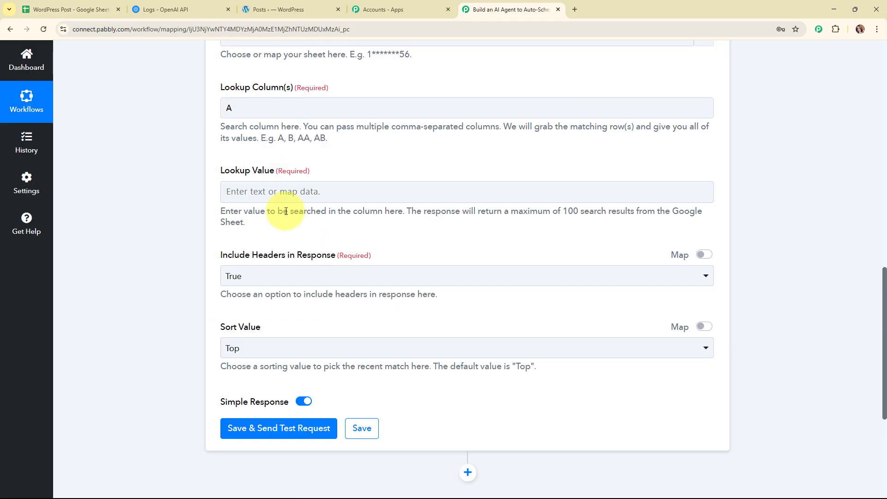
click(248, 188)
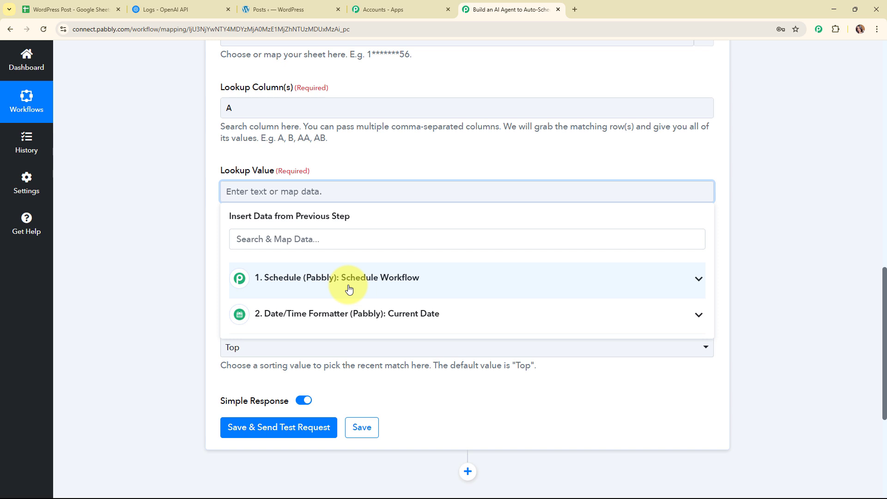
click(358, 315)
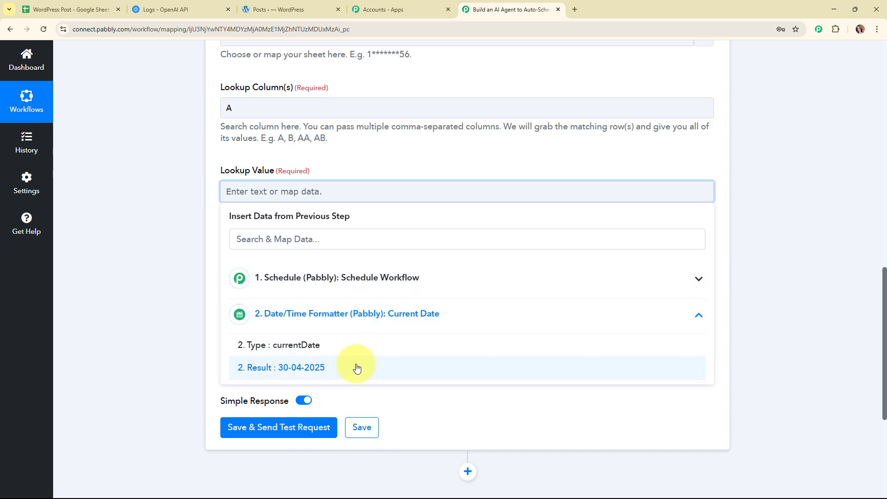
click(297, 370)
click(174, 271)
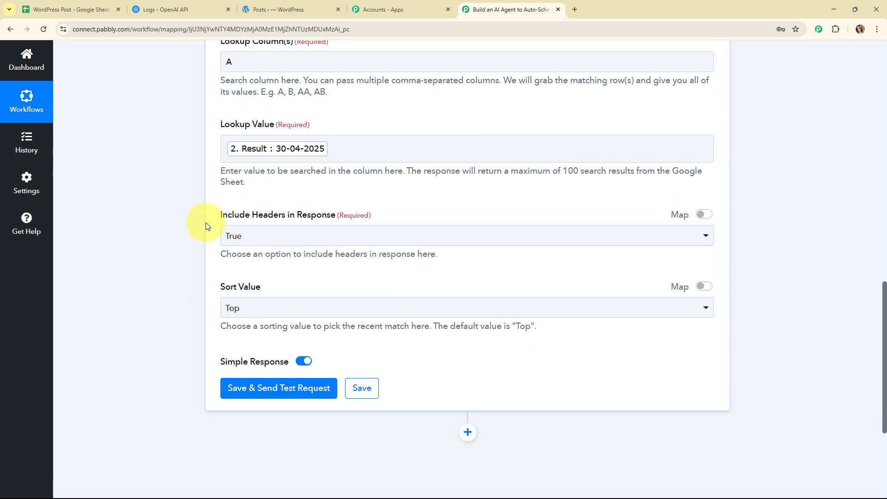
- Set Include Headers in Response to True and Sort Value to Top for the row lookup
click(342, 240)
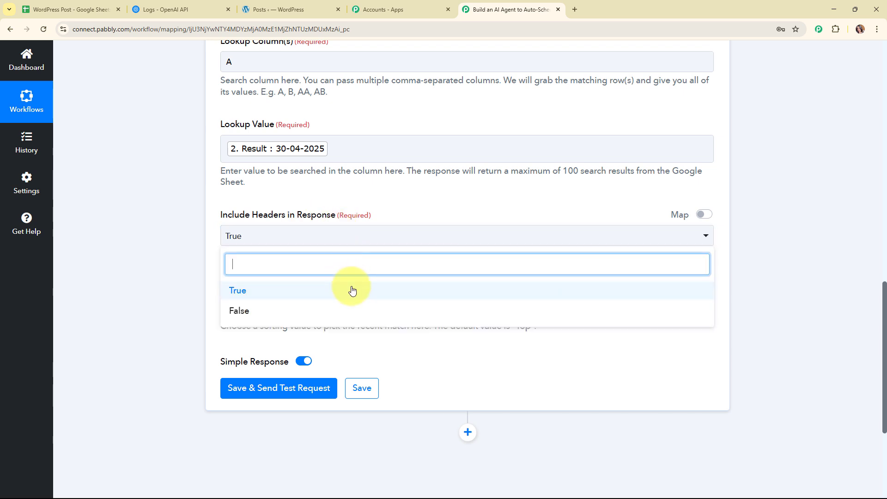
click(353, 291)
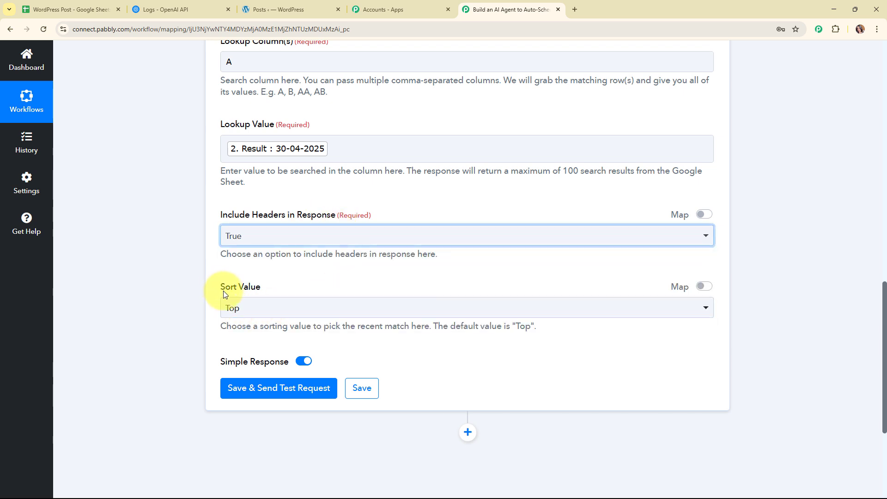
click(256, 307)
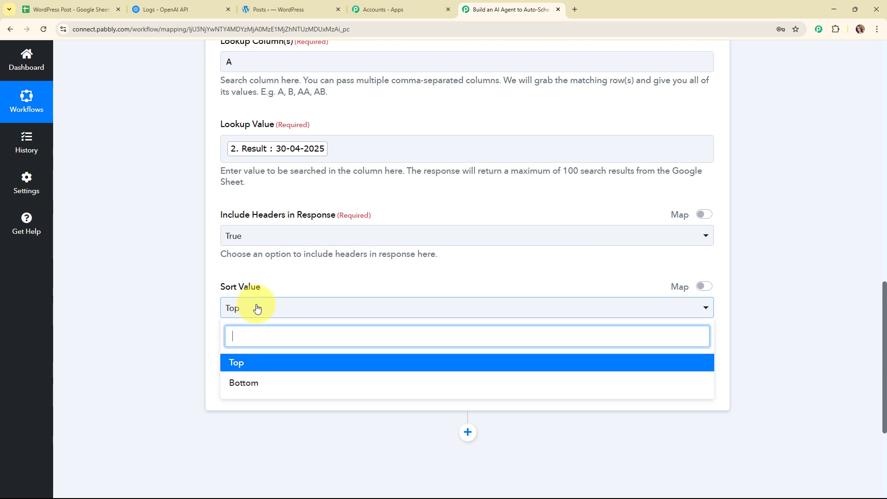
click(258, 365)
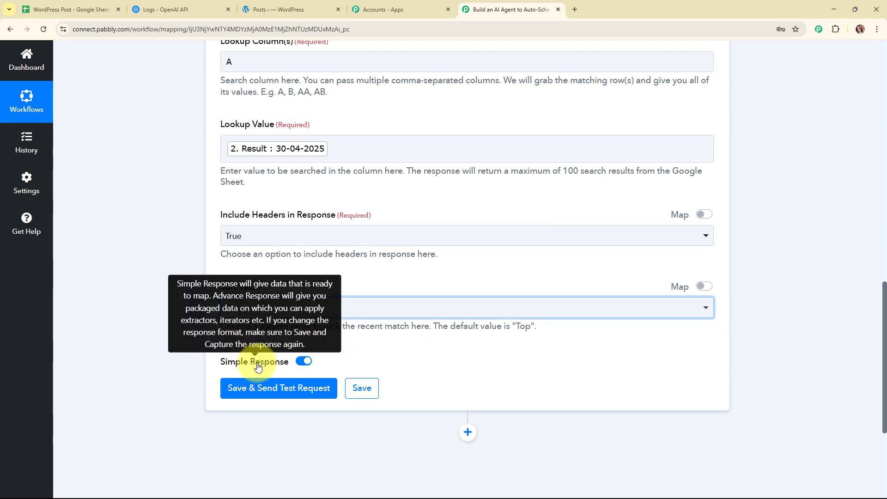
- Save the Google Sheets lookup step, send a test request and review the row values in the response
scroll(257, 347, down, 2)
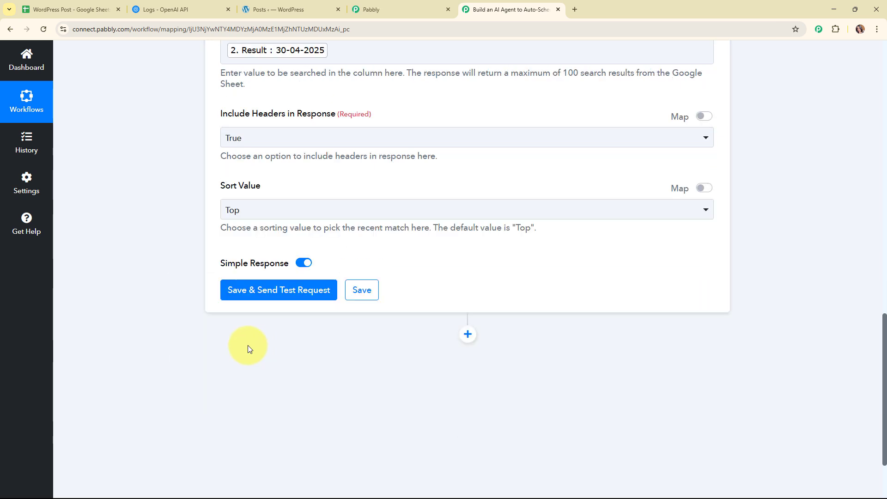
click(265, 299)
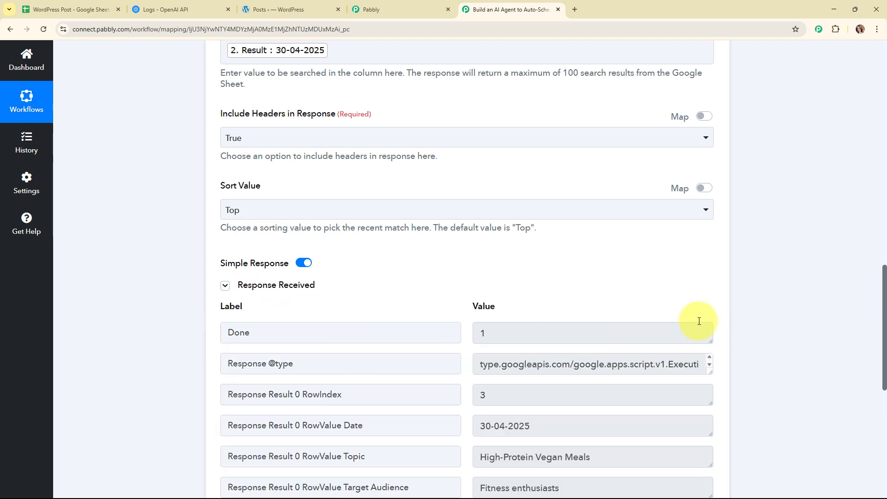
scroll(725, 309, down, 4)
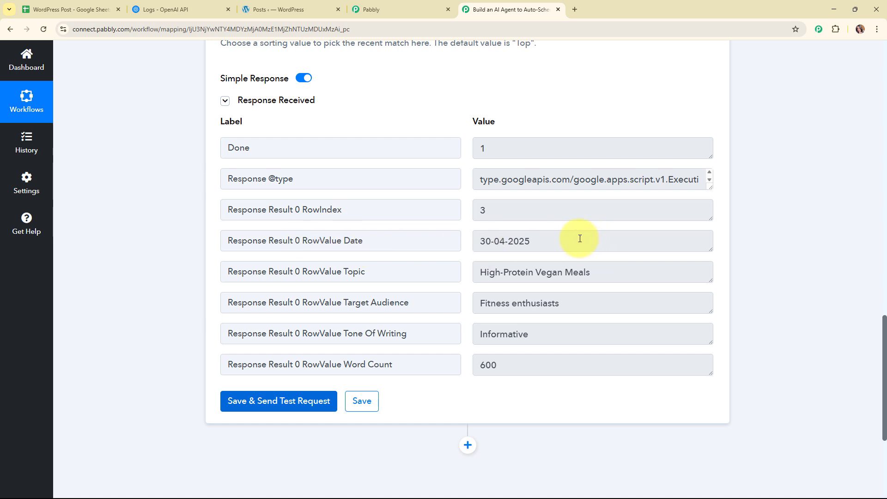
- Compare the date, topic, audience, tone and word count in the lookup response with the 30-04-2025 row of the WordPress Post sheet
drag(579, 238, 426, 246)
drag(577, 277, 416, 286)
drag(535, 303, 444, 350)
drag(528, 366, 450, 370)
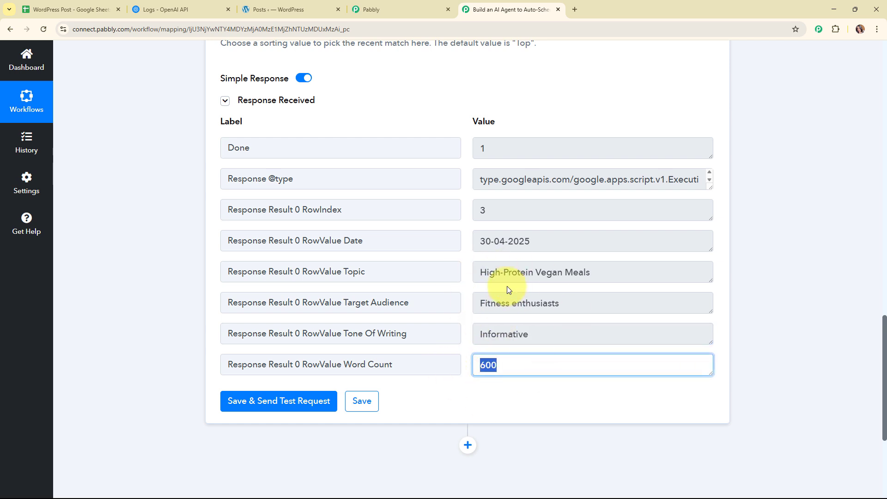
click(69, 9)
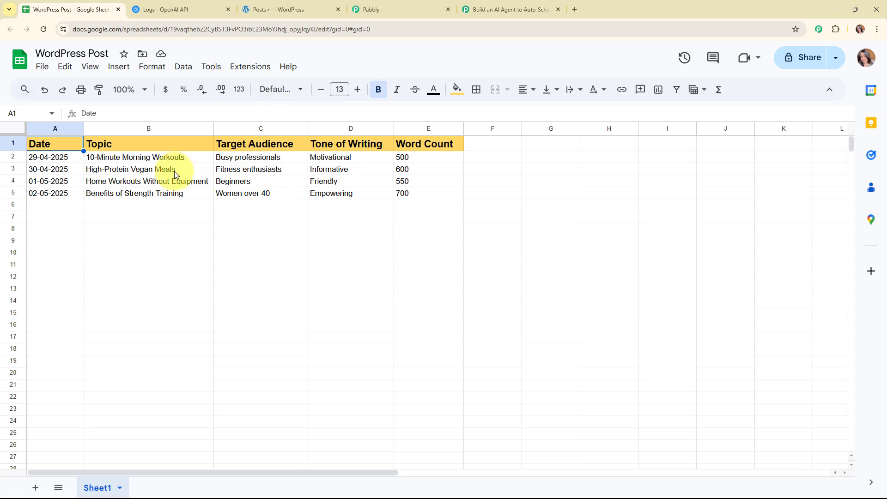
click(126, 89)
click(128, 188)
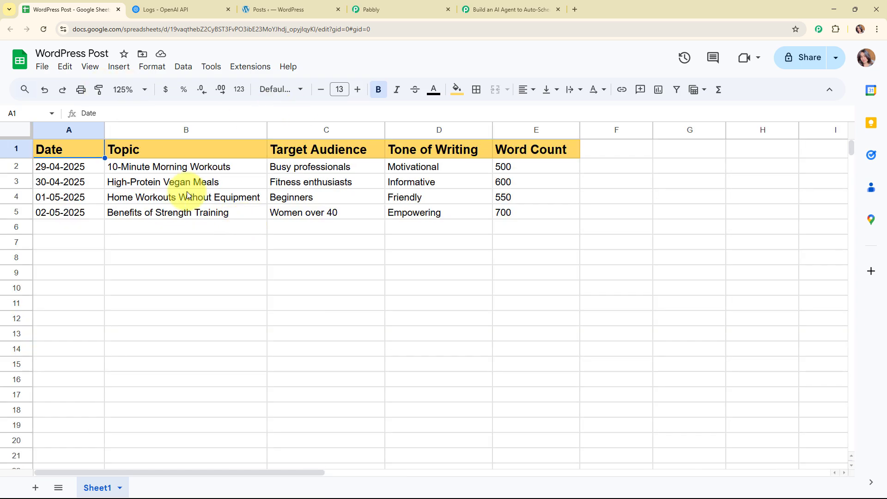
click(170, 182)
click(317, 185)
click(476, 187)
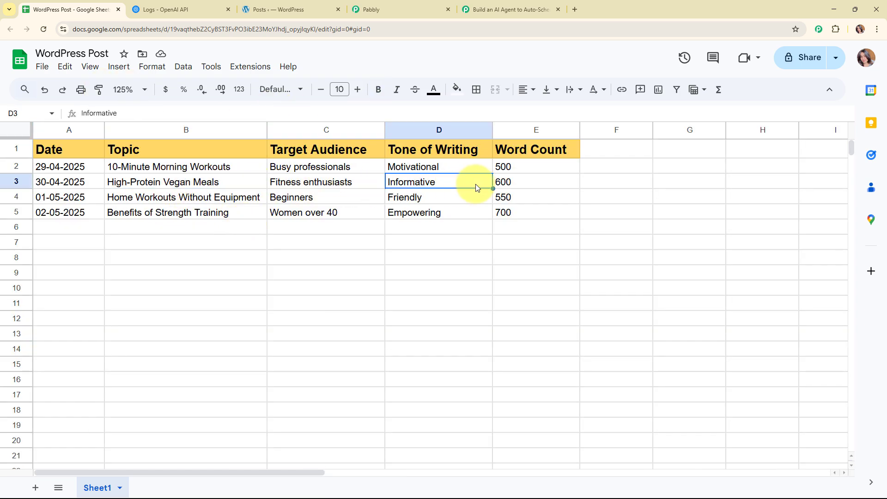
click(544, 182)
click(75, 187)
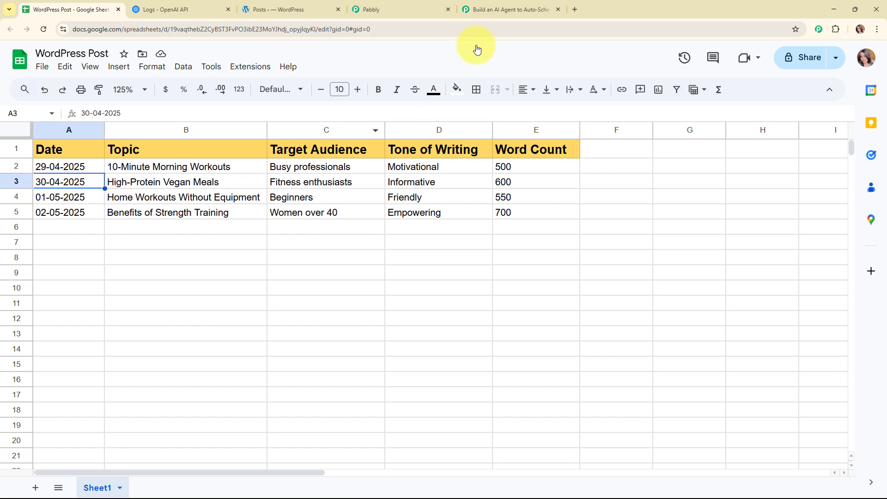
- Return to the Pabbly Connect workflow, collapse the Google Sheets lookup step and add a new action step below it
click(476, 9)
scroll(797, 224, up, 10)
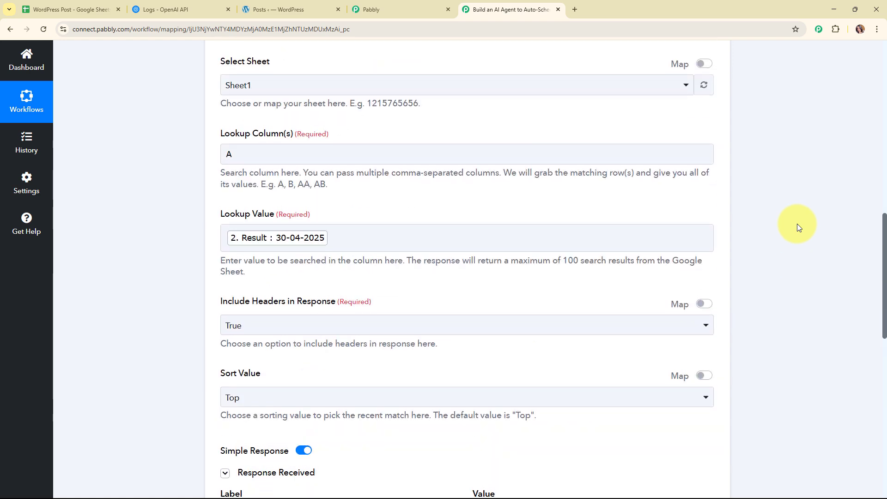
click(317, 131)
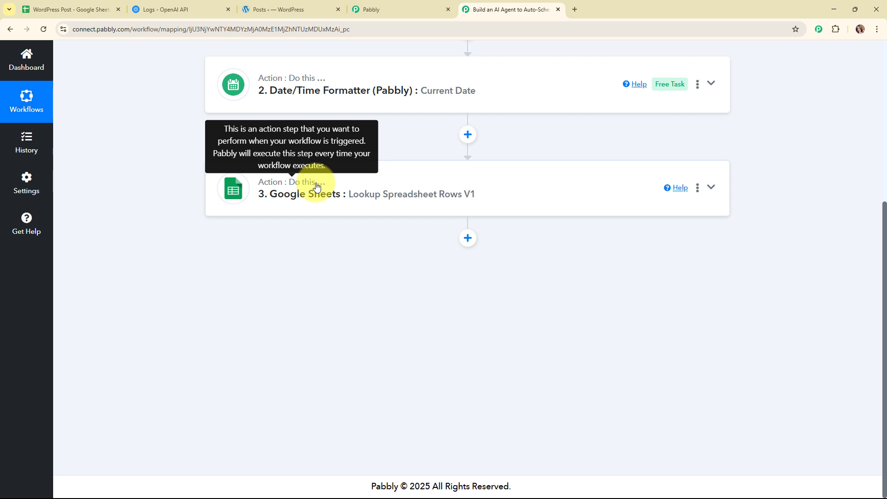
click(467, 238)
scroll(432, 303, down, 3)
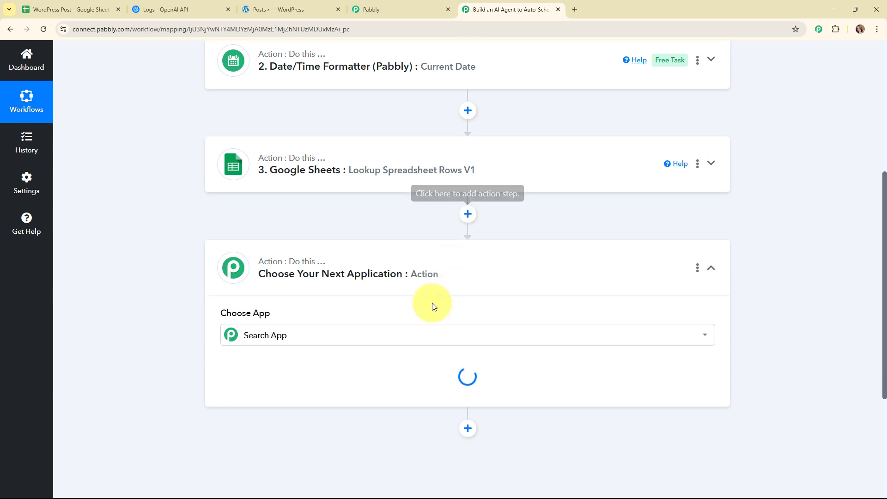
- Choose OpenAI (ChatGPT, DALL-E, Whisper) as the new step's app and ChatGPT as its action event
click(356, 236)
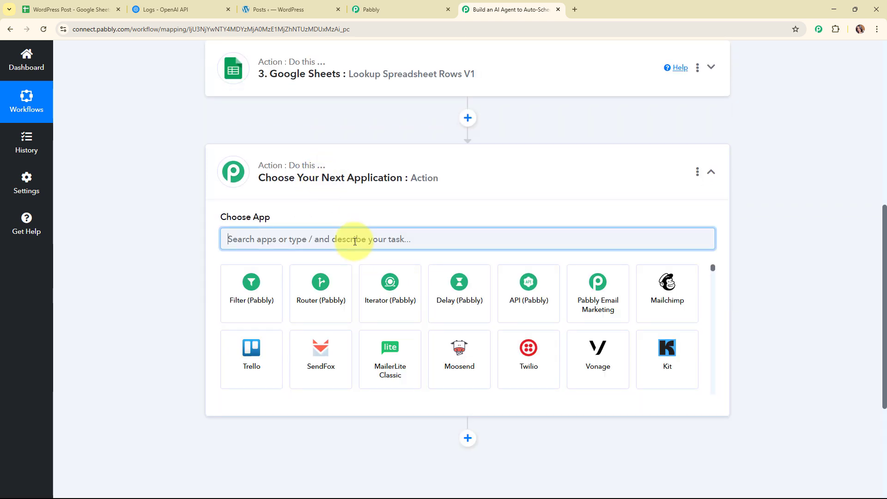
text(ope)
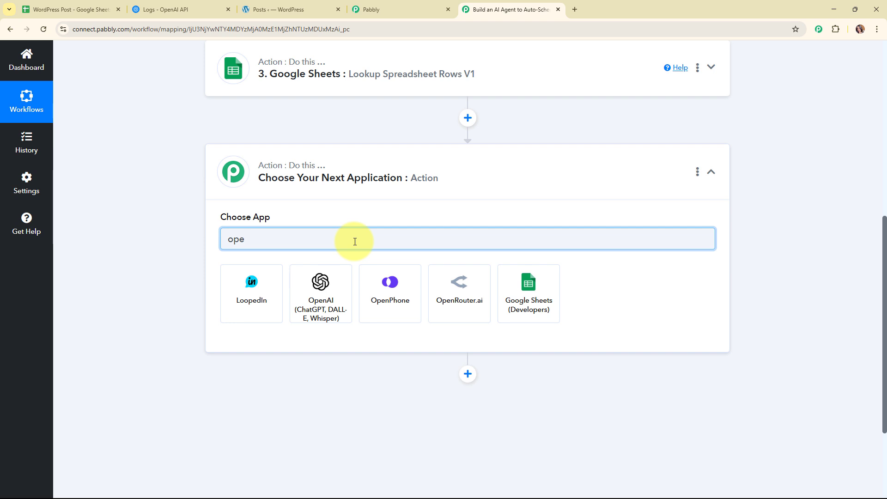
click(316, 284)
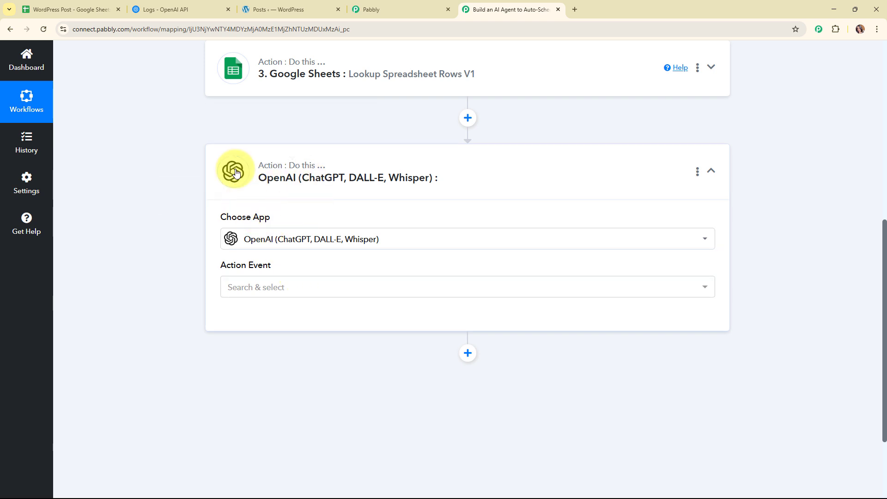
click(270, 295)
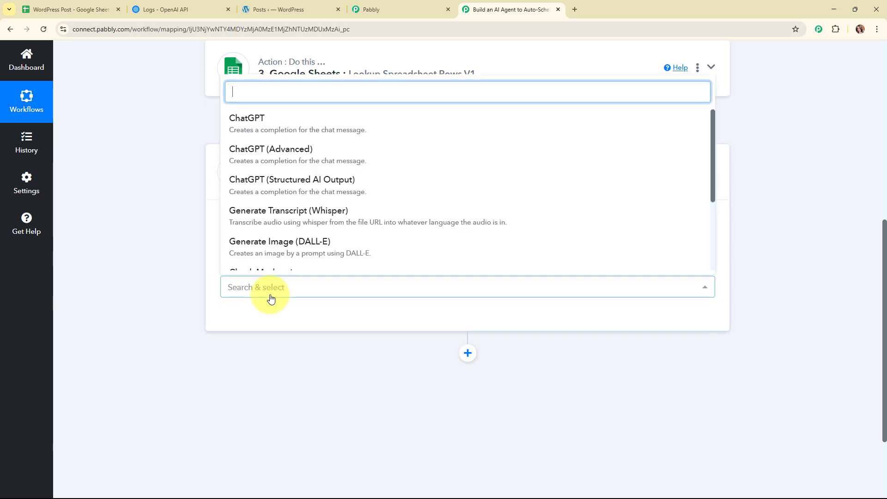
click(267, 126)
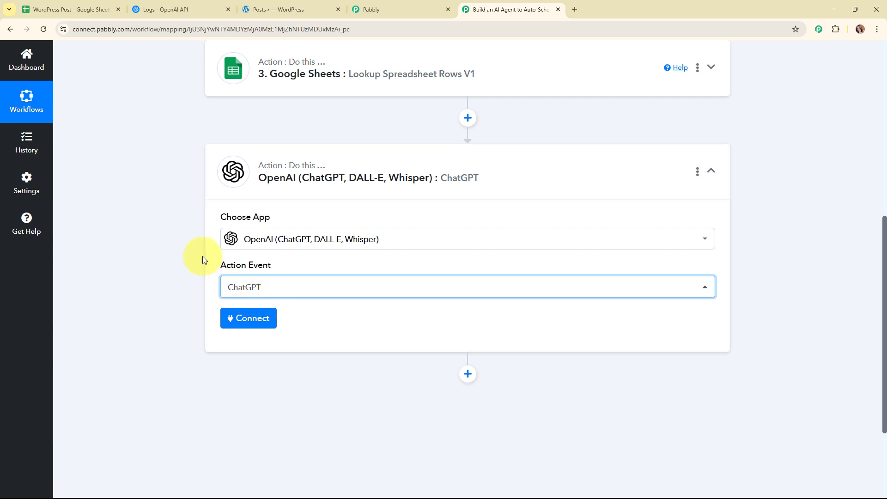
- Start adding a new OpenAI connection for the ChatGPT step and read the note about its token
click(251, 326)
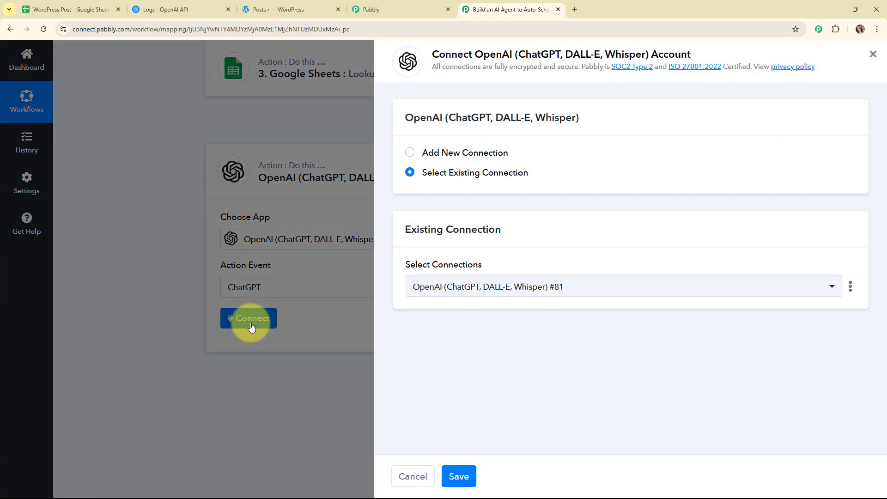
click(409, 152)
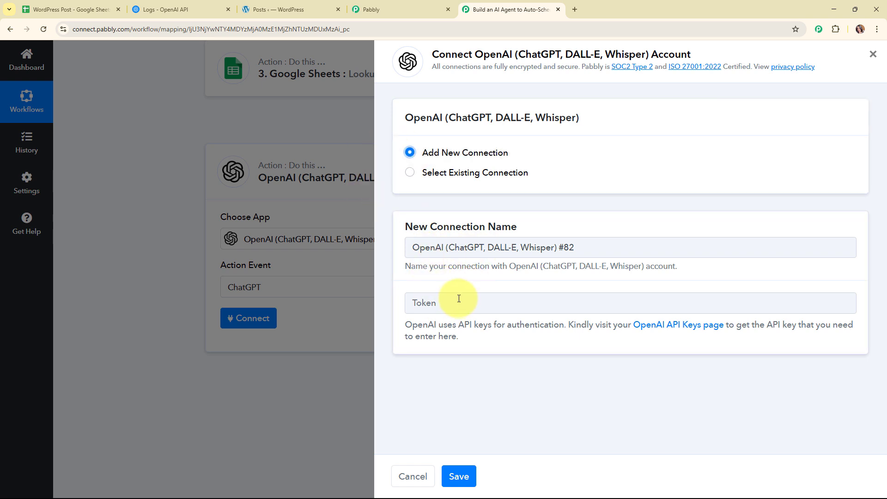
drag(407, 324, 493, 346)
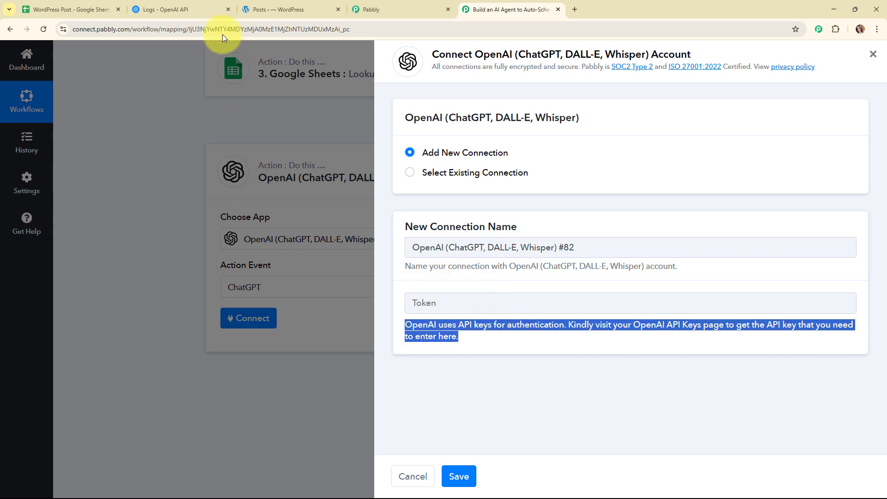
- On the OpenAI Platform, create a secret API key named WordPress Post in the Default project and copy it
click(219, 5)
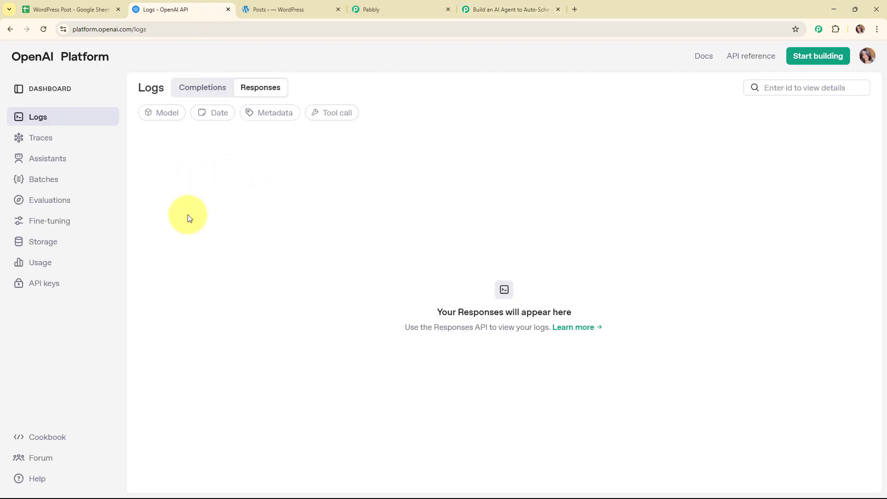
click(38, 286)
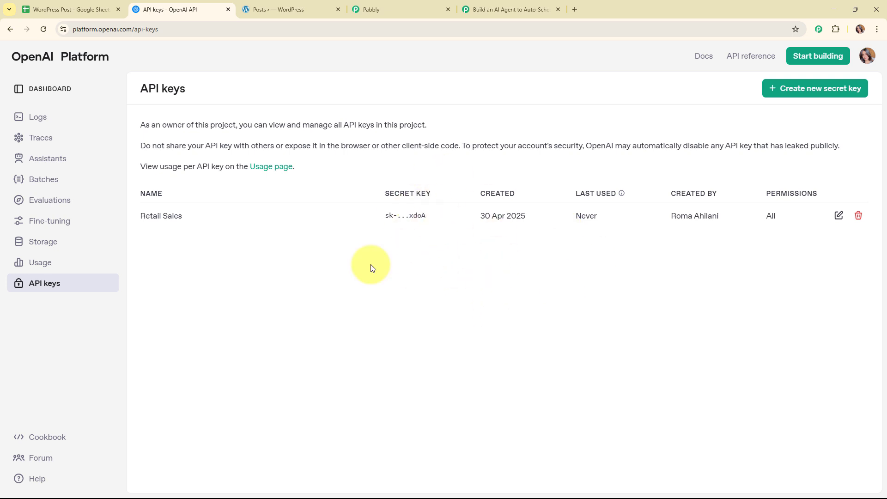
click(776, 87)
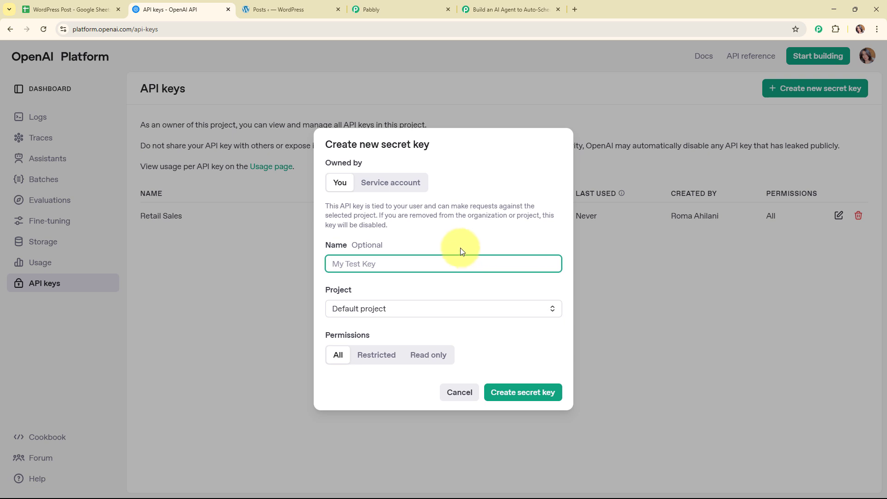
text(WordPress Post)
click(362, 307)
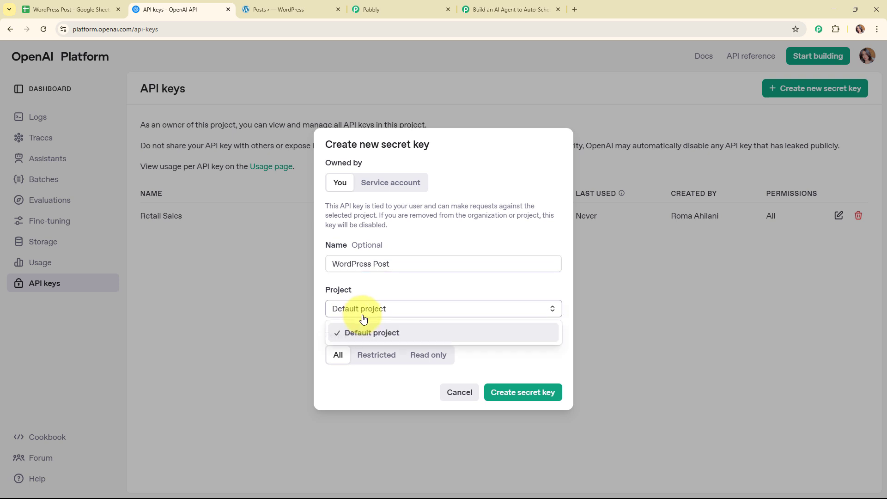
click(365, 333)
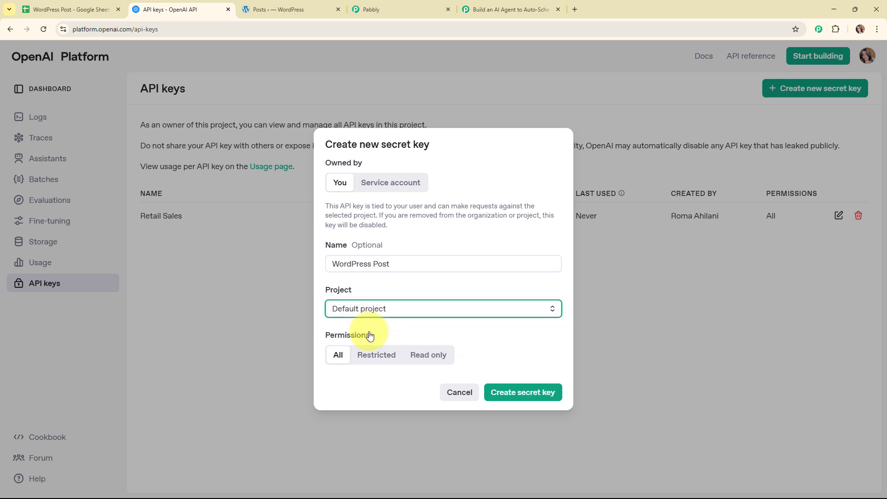
click(550, 392)
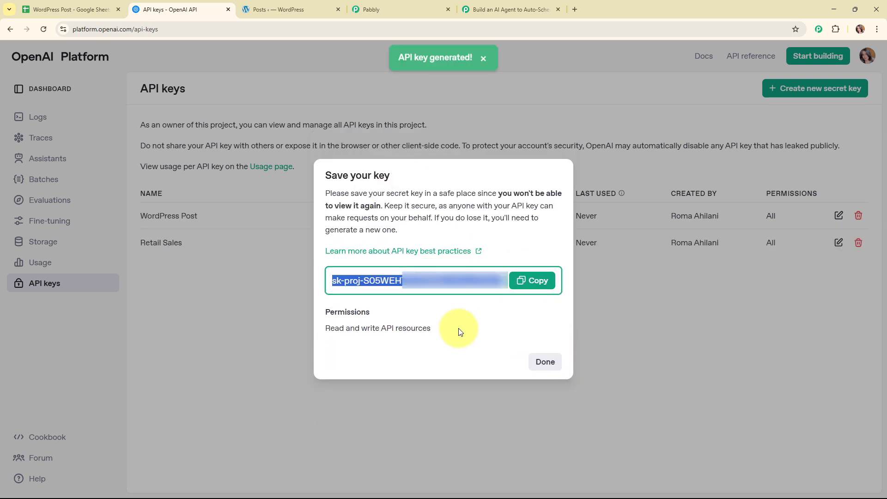
click(539, 281)
click(546, 362)
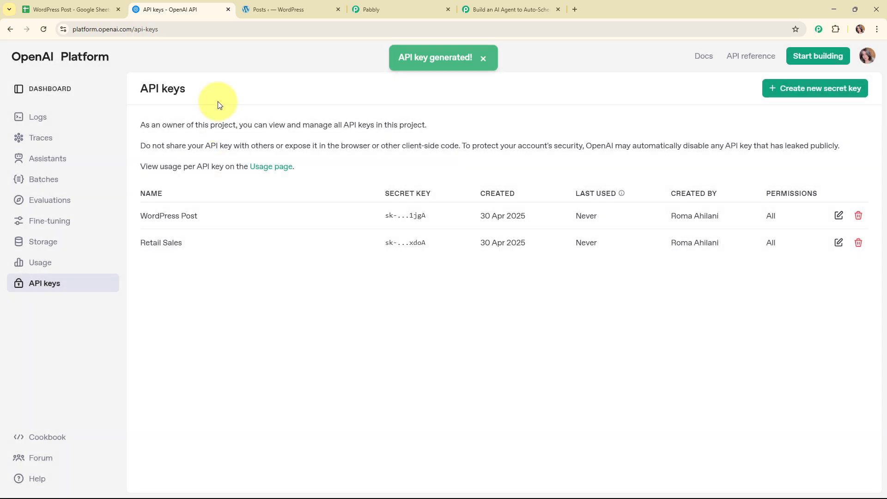
- Switch back to Pabbly Connect, paste the API key as the connection's token and save the connection
click(480, 10)
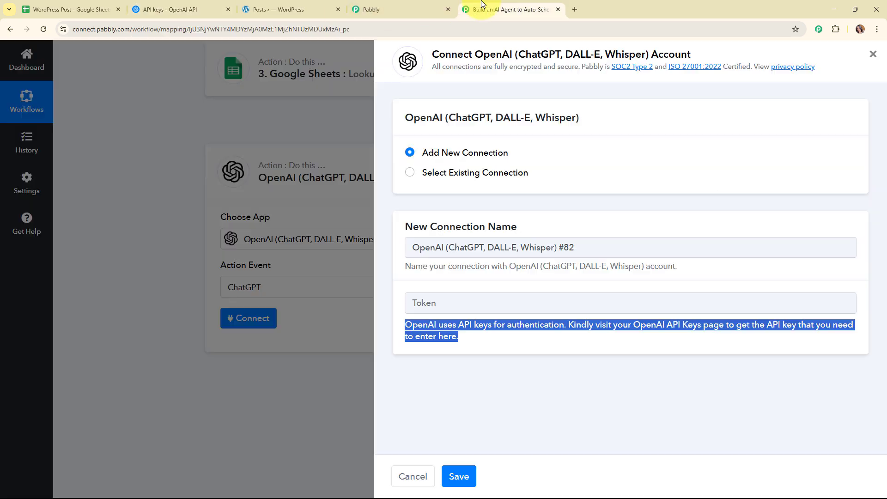
right_click(404, 296)
right_click(464, 309)
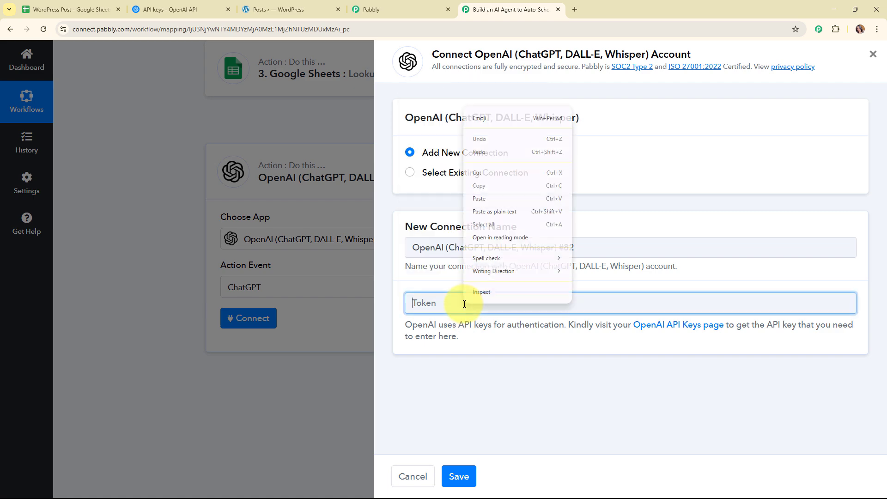
click(492, 197)
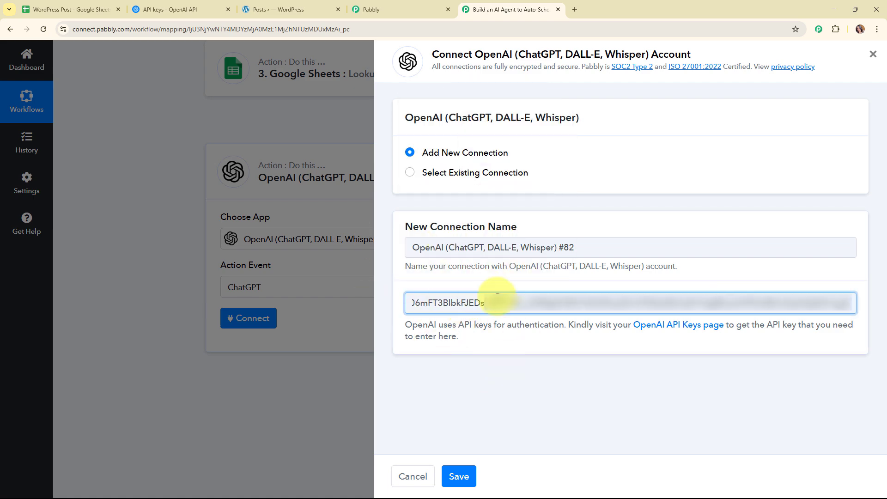
click(460, 474)
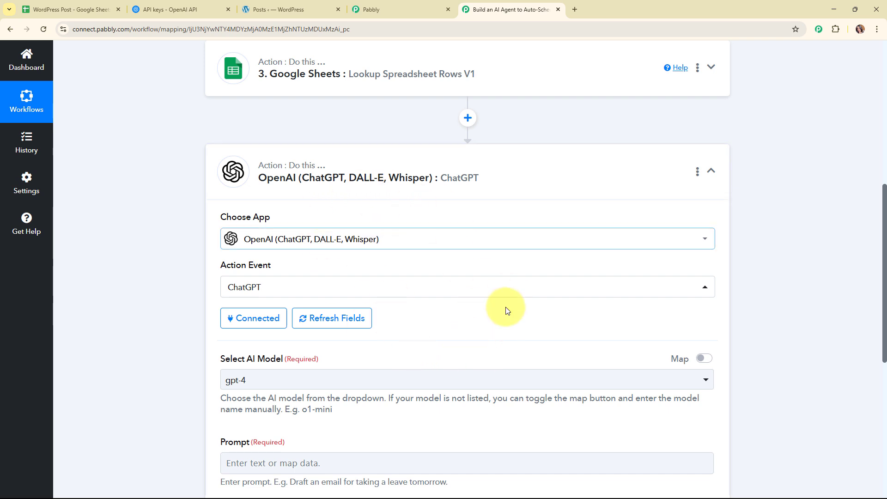
- Review the available AI models for the ChatGPT step and select gpt-4
scroll(415, 321, down, 4)
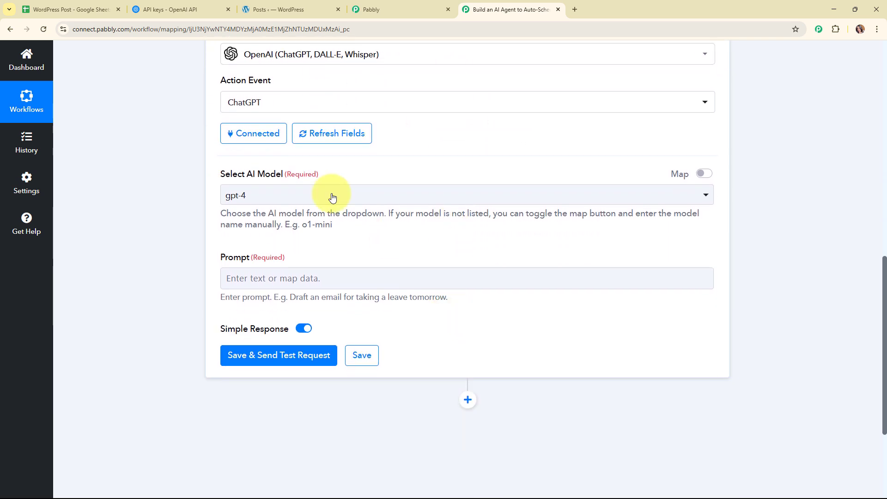
drag(217, 174, 363, 178)
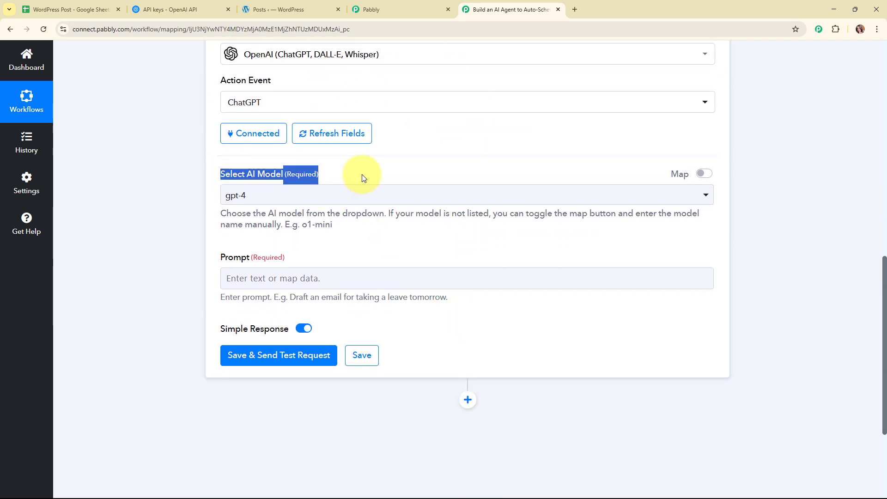
click(390, 237)
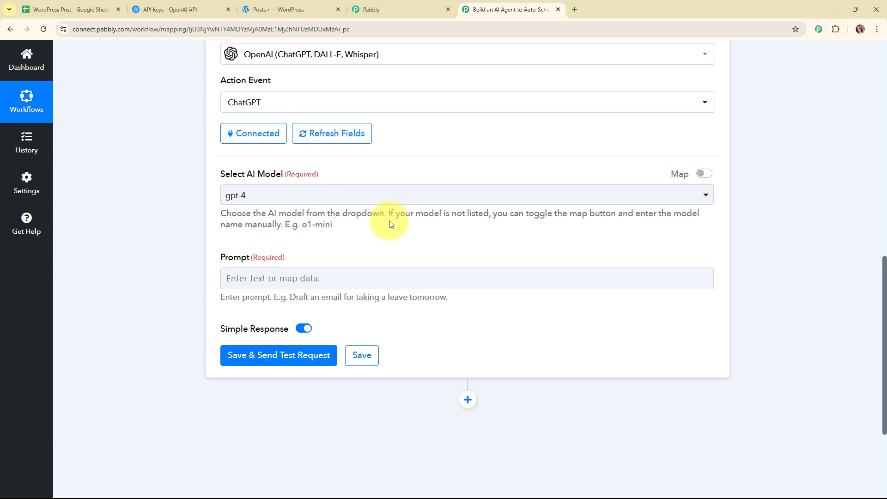
click(406, 194)
scroll(414, 347, down, 3)
scroll(414, 354, up, 3)
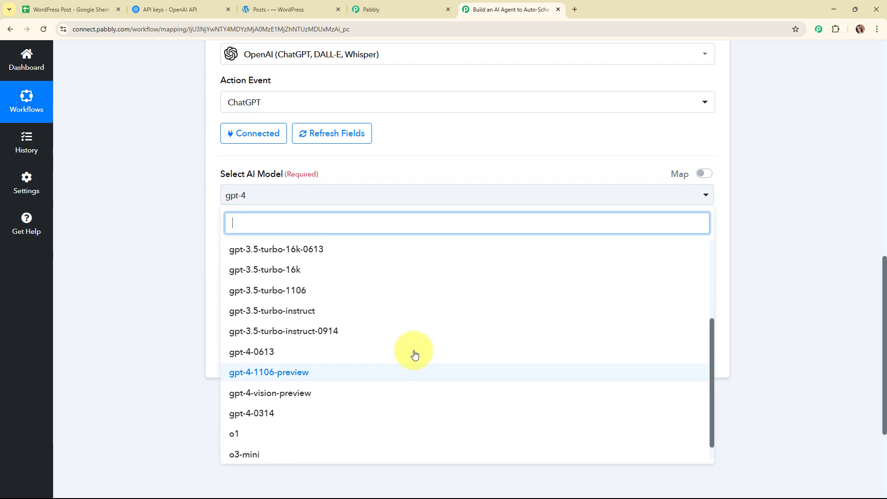
scroll(414, 354, up, 1)
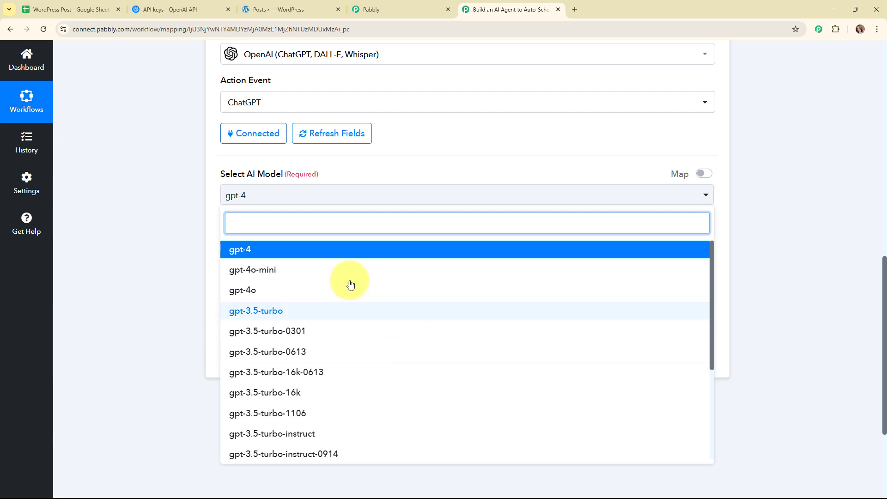
click(262, 253)
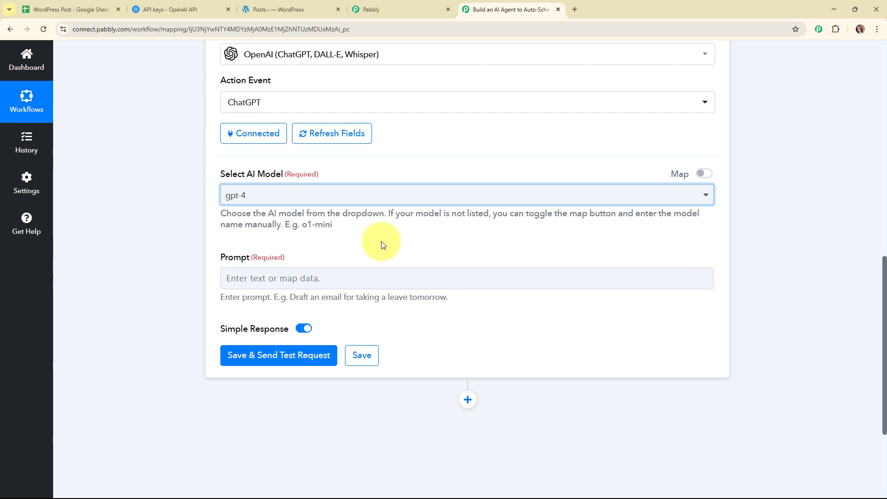
- Paste the blog article prompt template with Topic, Target Audience, Tone of Writing and Word Count (Approx) lines into the ChatGPT step's prompt
scroll(381, 241, down, 1)
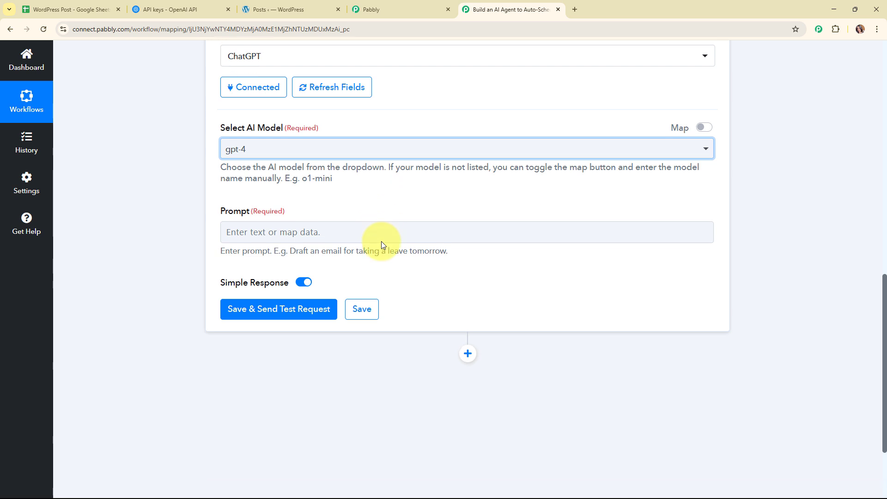
click(252, 238)
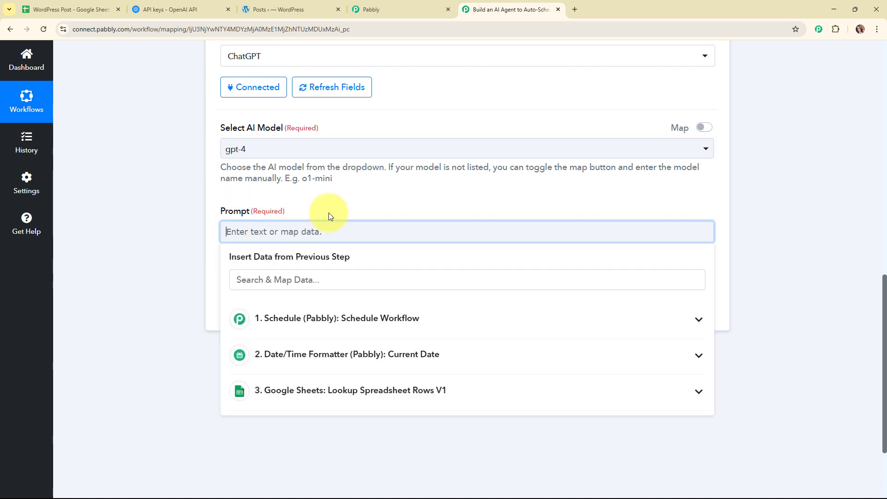
click(329, 213)
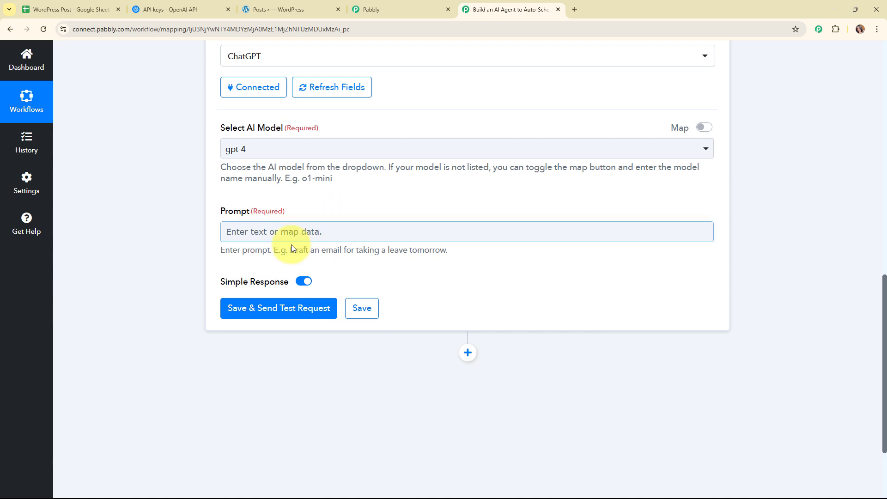
click(266, 233)
key(ctrl+v)
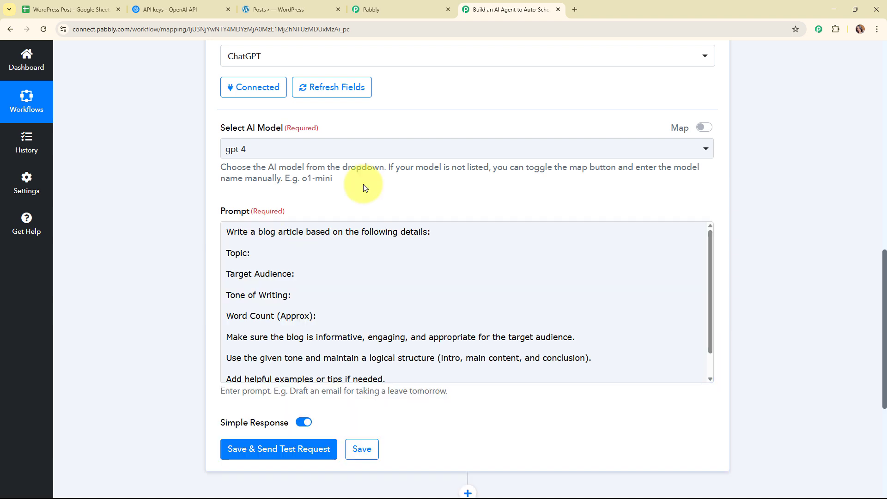
- Map the Topic and Target Audience values from the Google Sheets lookup step onto their matching lines in the prompt
scroll(362, 187, down, 2)
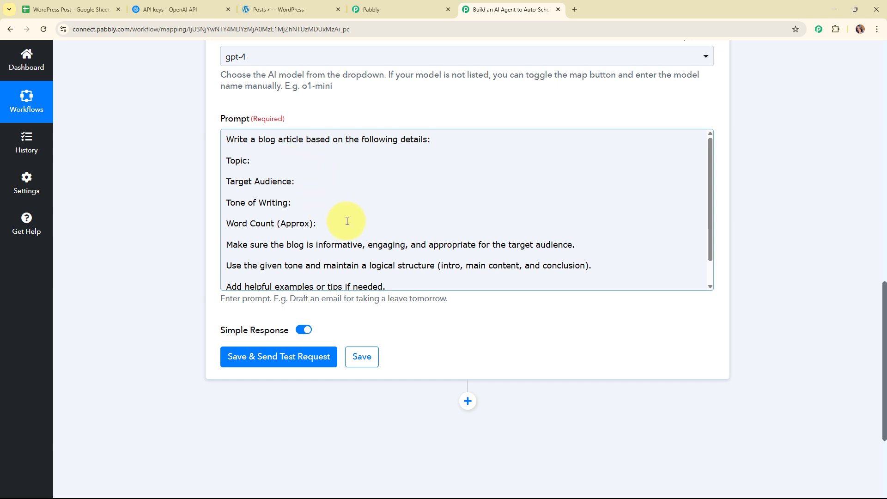
click(275, 157)
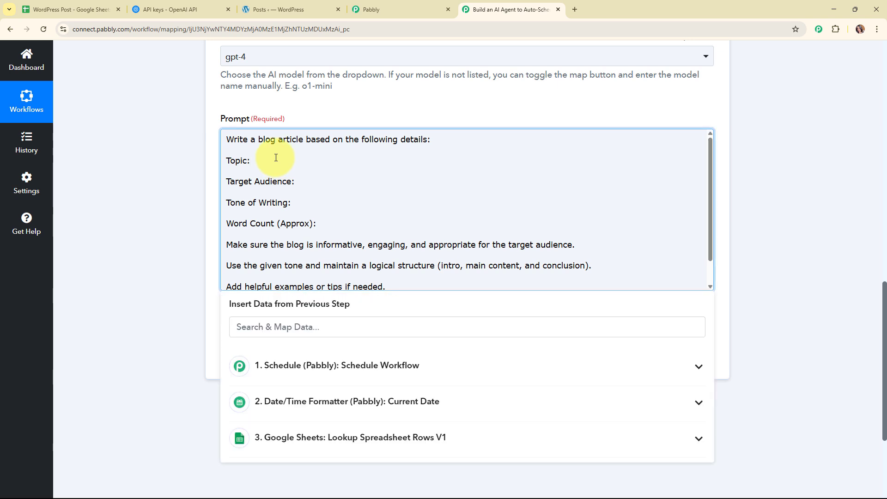
click(382, 434)
scroll(727, 296, down, 3)
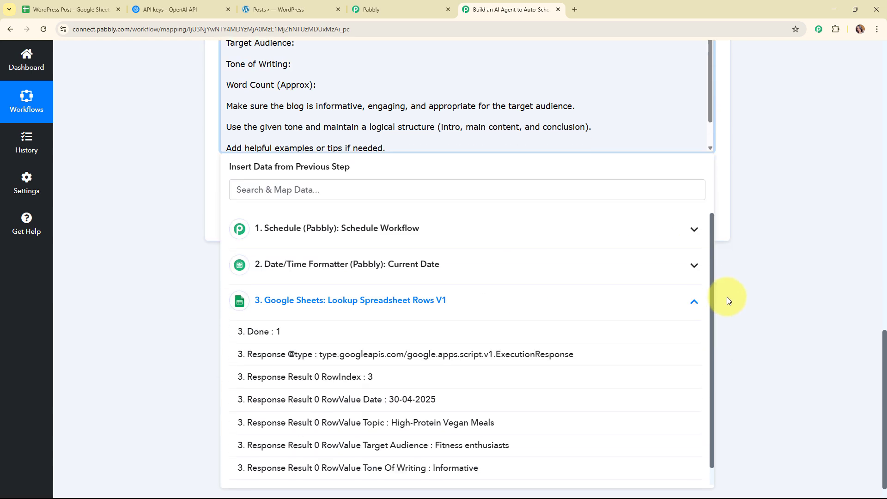
click(412, 422)
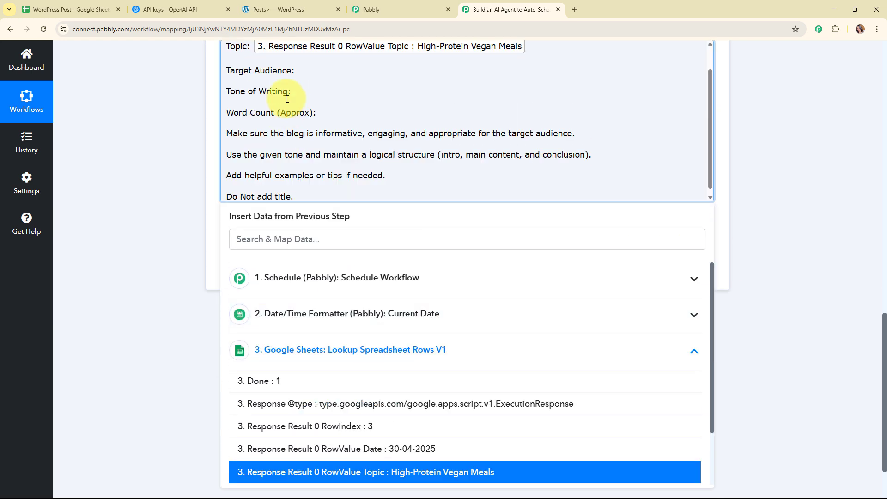
click(313, 71)
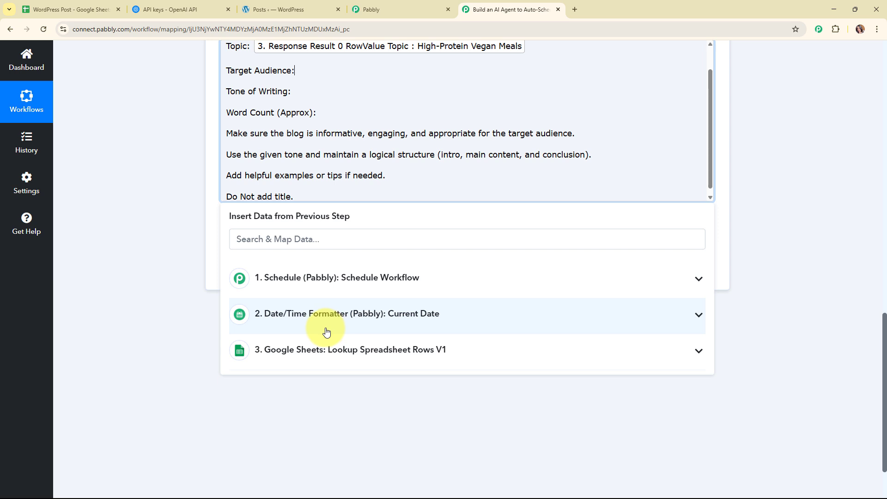
click(331, 360)
scroll(420, 433, down, 2)
click(418, 430)
- Map the Tone Of Writing and Word Count values from the Google Sheets lookup step onto their matching prompt lines
click(316, 99)
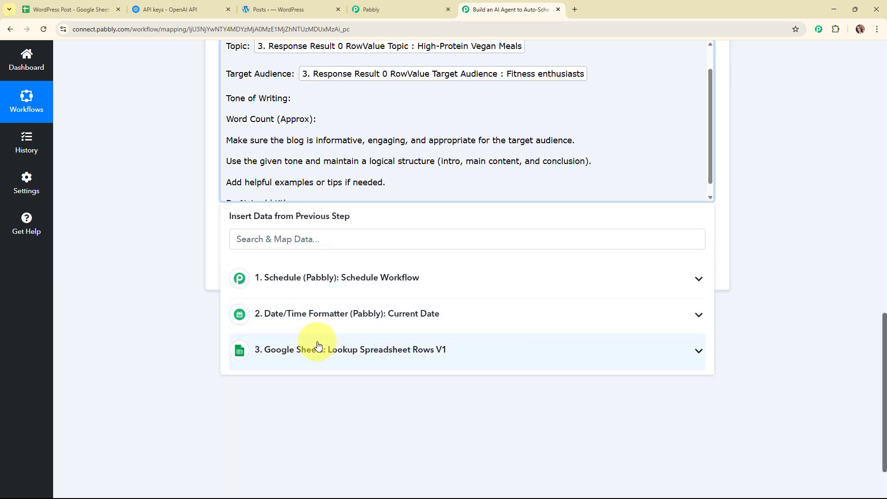
click(319, 349)
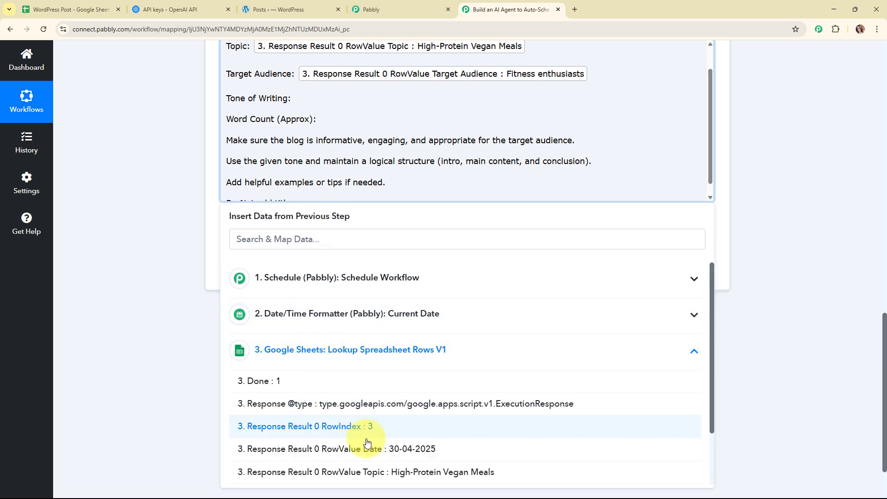
scroll(367, 443, down, 3)
click(376, 449)
click(319, 126)
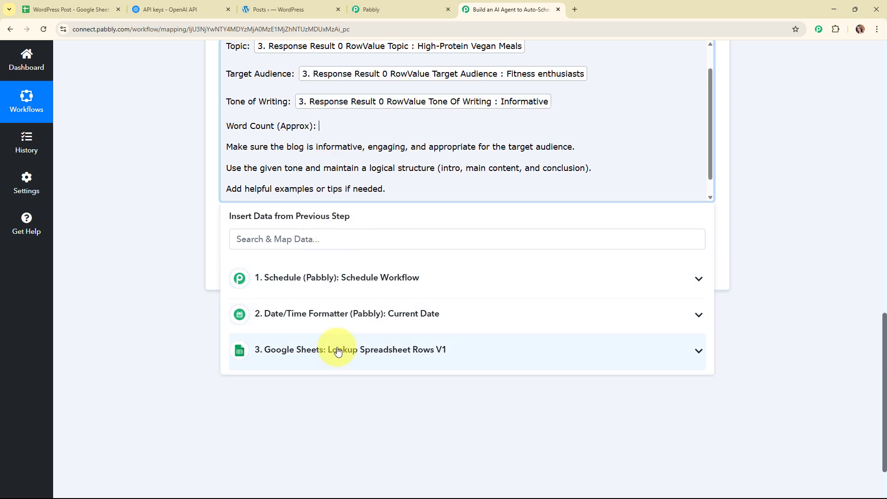
click(338, 350)
scroll(377, 369, down, 3)
click(392, 451)
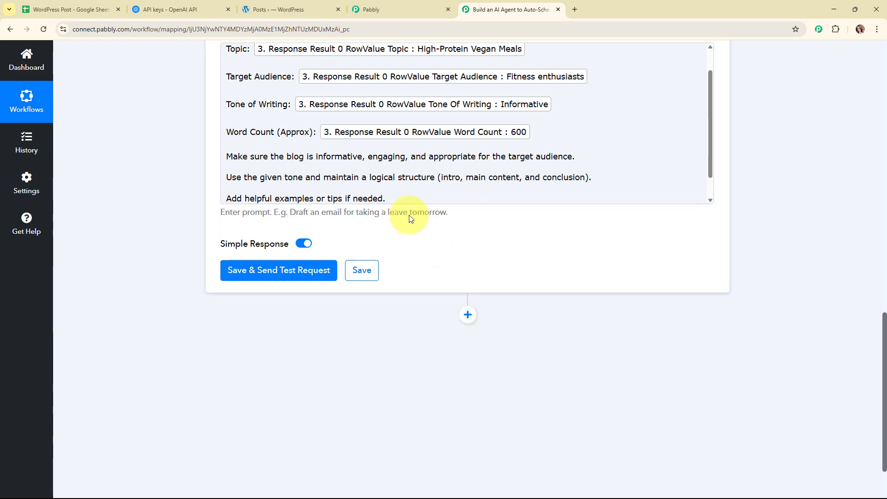
- Check the completed prompt, save the ChatGPT step with a test request and read the generated article in the response's message content
scroll(409, 214, up, 3)
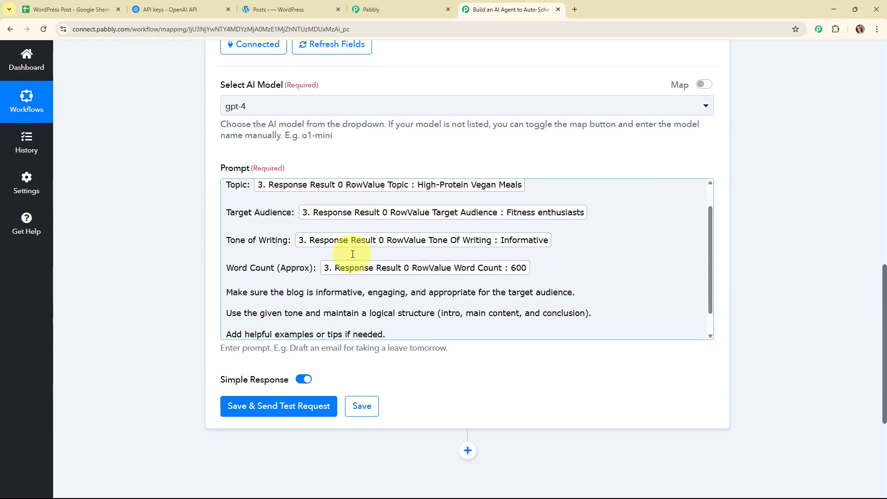
scroll(355, 187, down, 3)
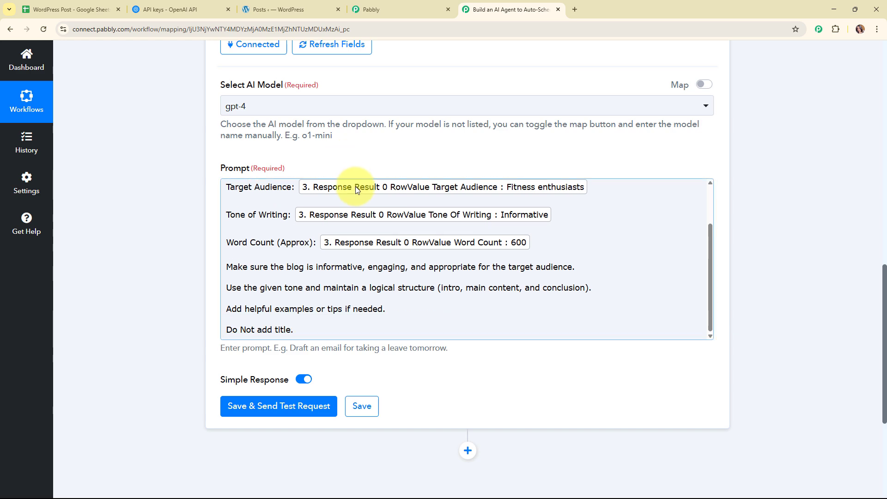
scroll(389, 319, down, 4)
click(244, 196)
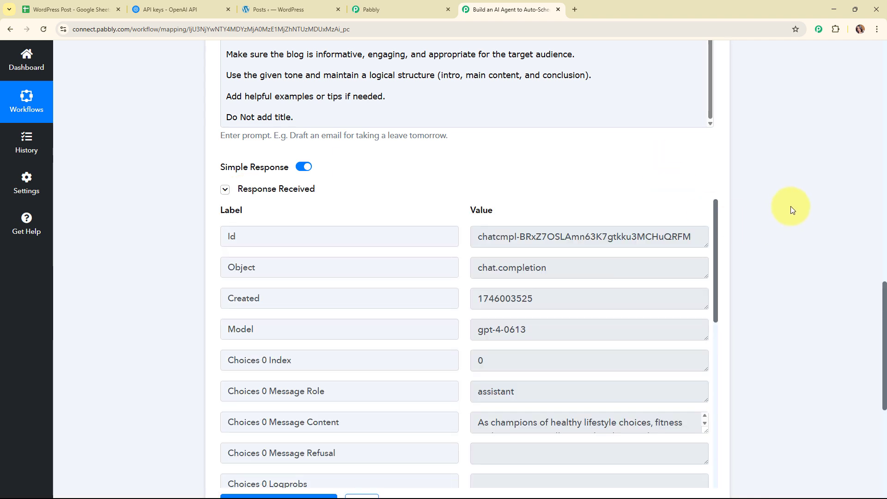
scroll(788, 206, down, 5)
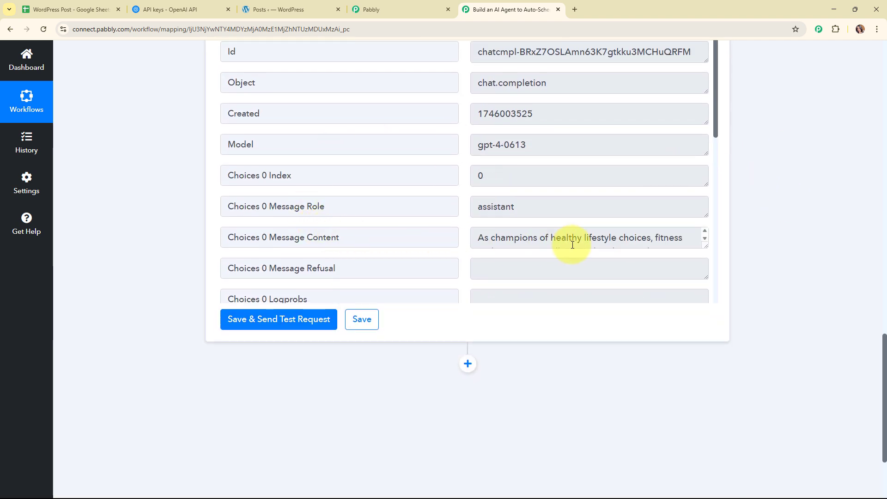
scroll(719, 120, down, 2)
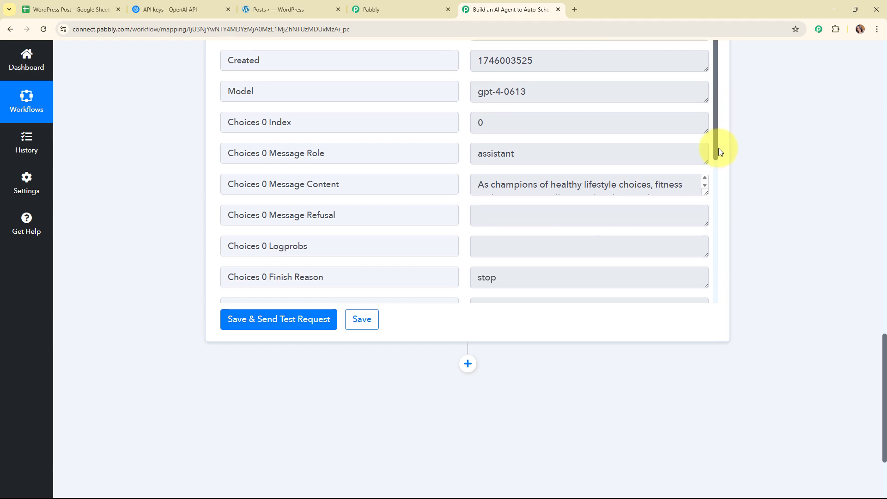
drag(703, 170, 702, 323)
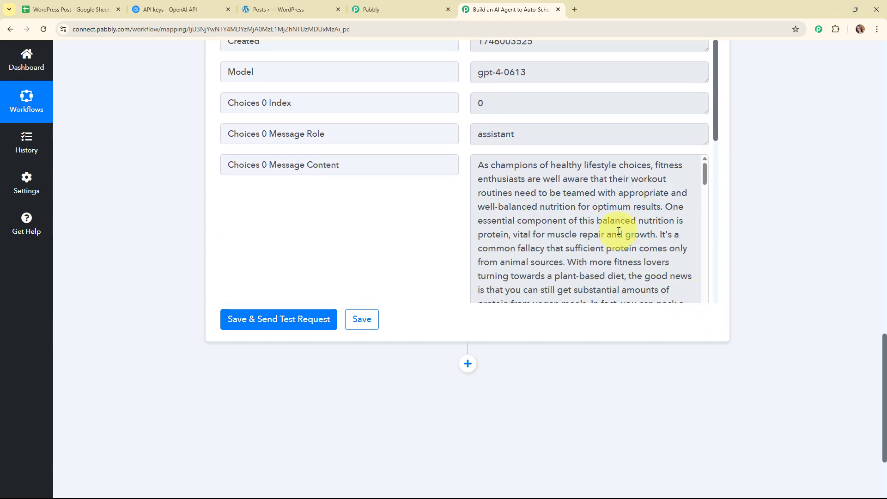
scroll(614, 226, down, 10)
scroll(613, 226, down, 2)
scroll(801, 277, up, 12)
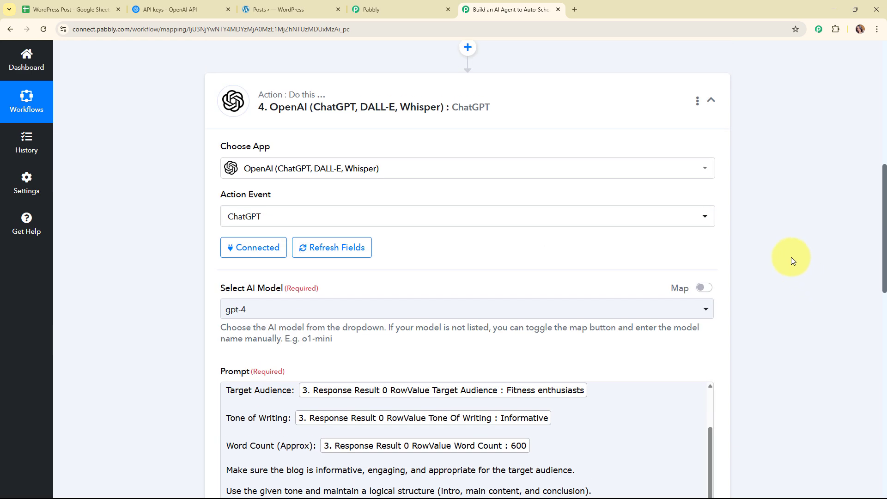
- Collapse the ChatGPT step and add a WordPress action step after it with the Create a Post event
click(710, 100)
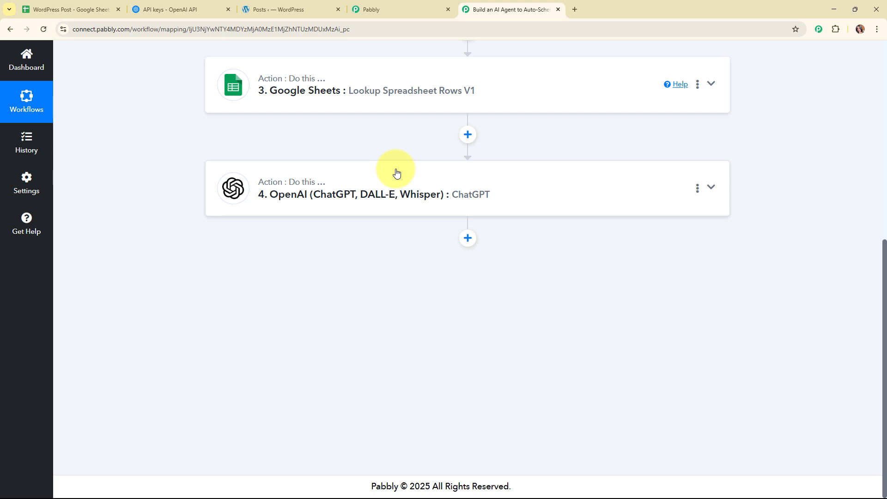
click(469, 239)
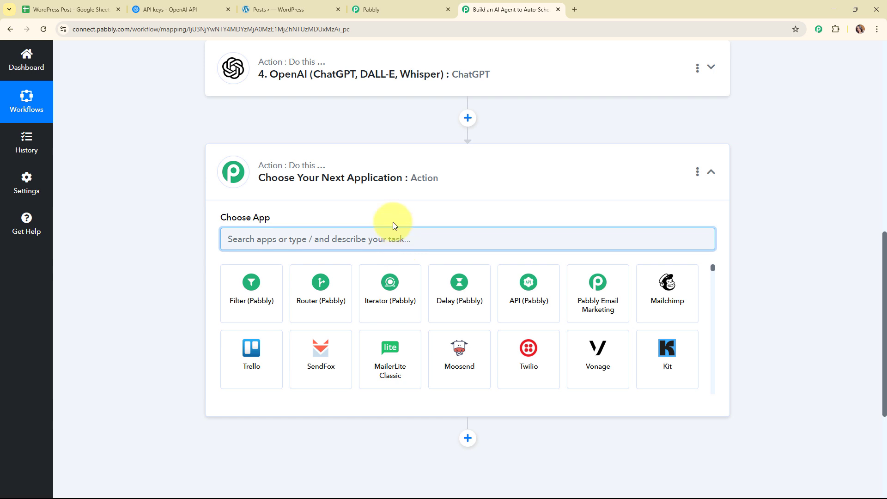
text(w)
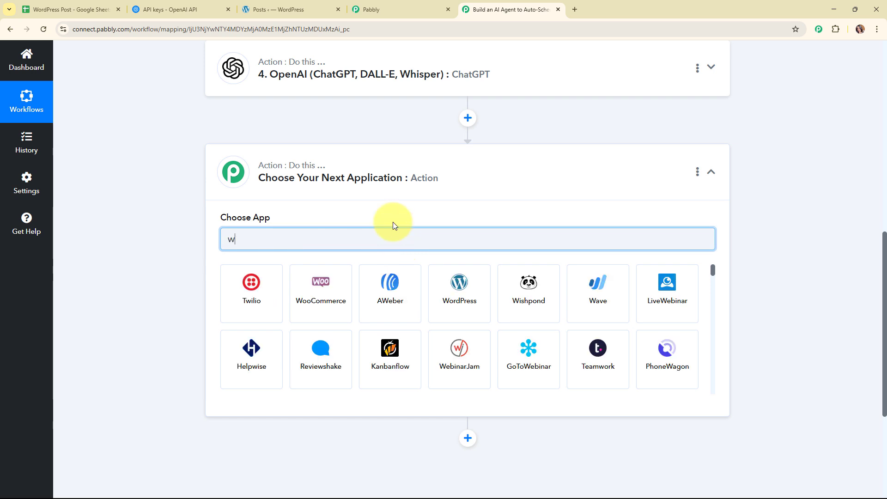
text(ord)
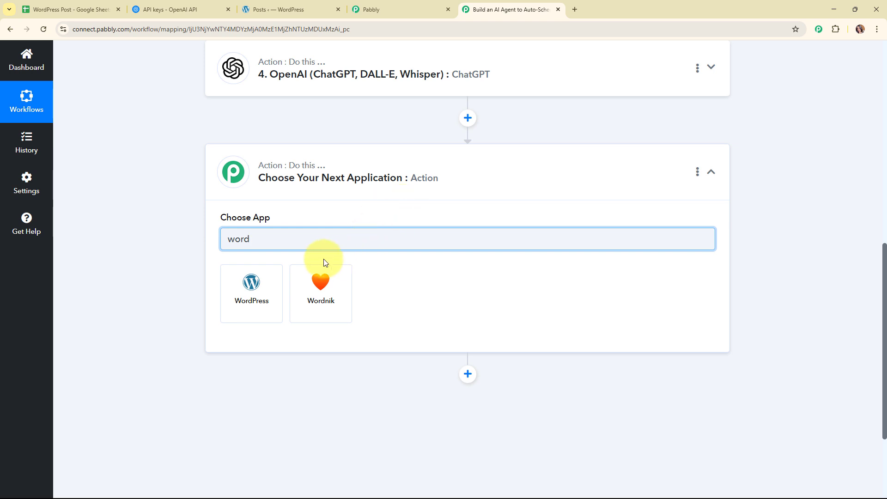
click(251, 281)
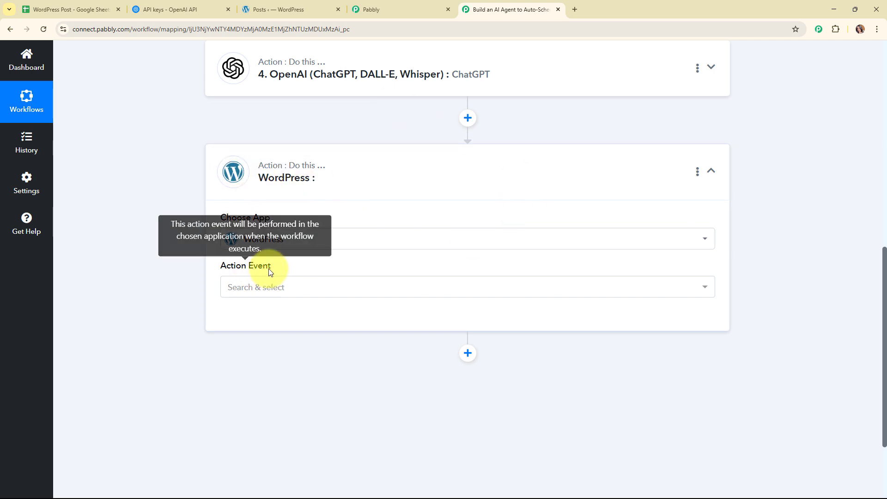
click(271, 287)
click(277, 124)
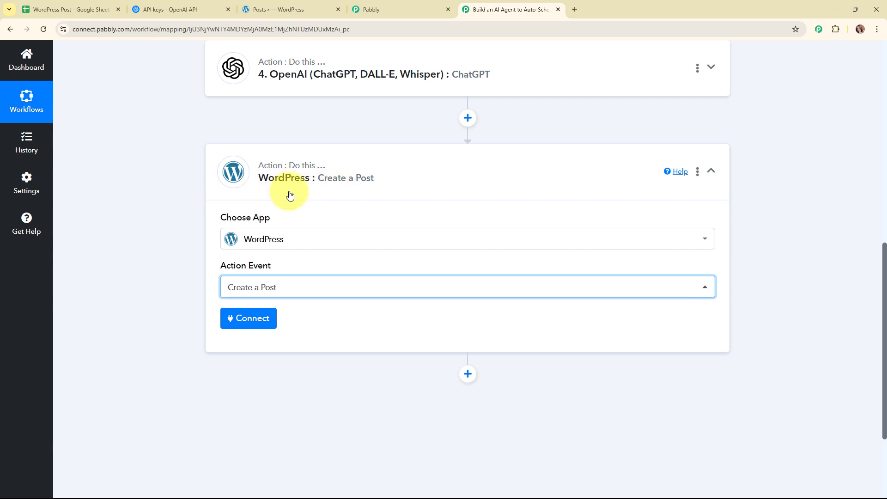
- Start adding a new WordPress connection and read the requirements for its base URL
click(253, 317)
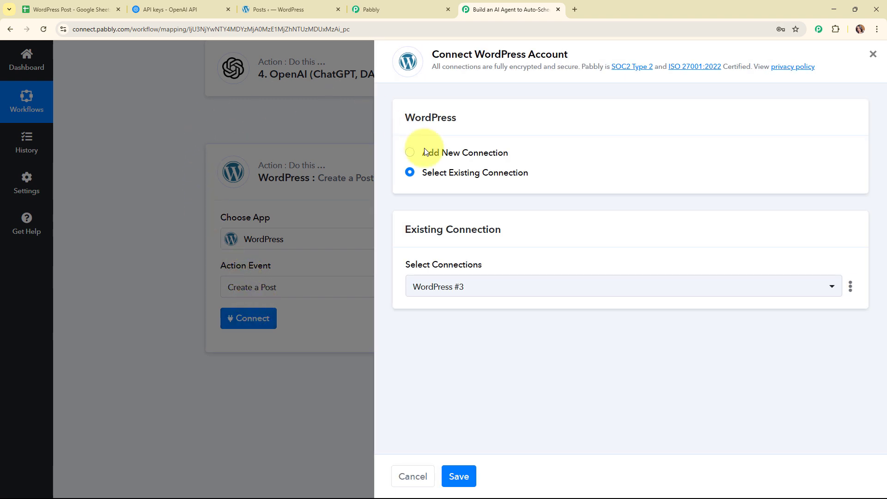
click(410, 154)
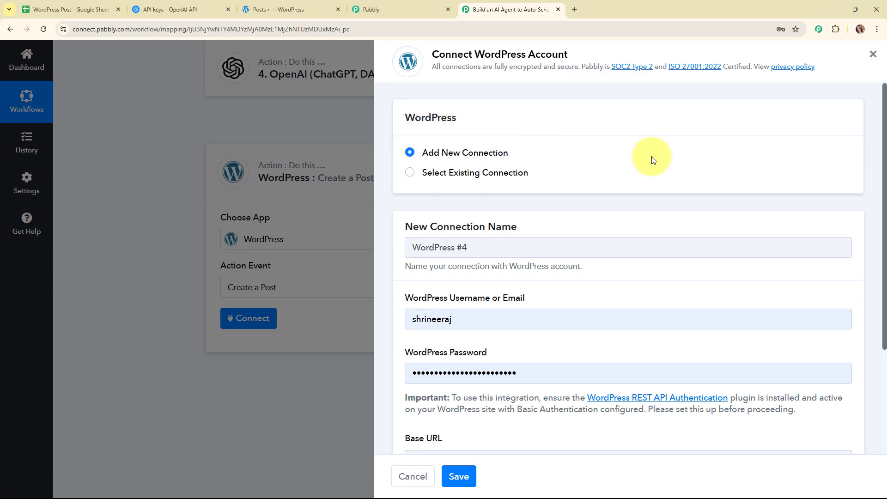
scroll(651, 157, down, 3)
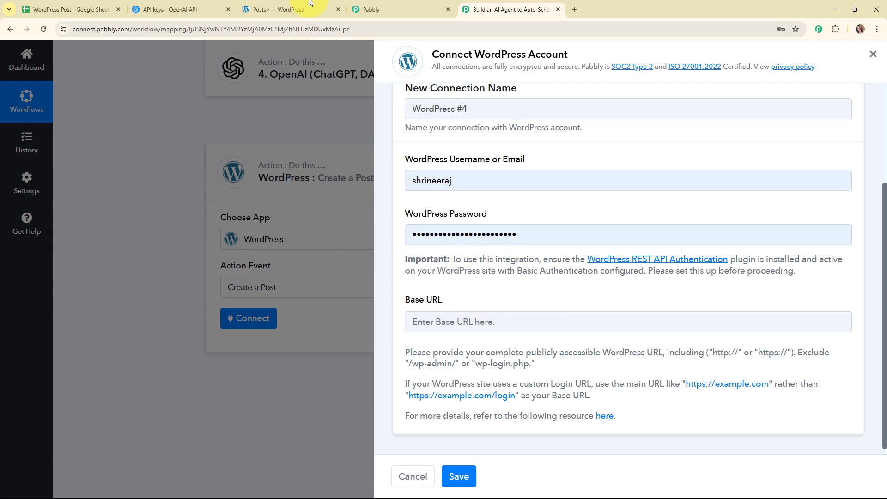
click(280, 9)
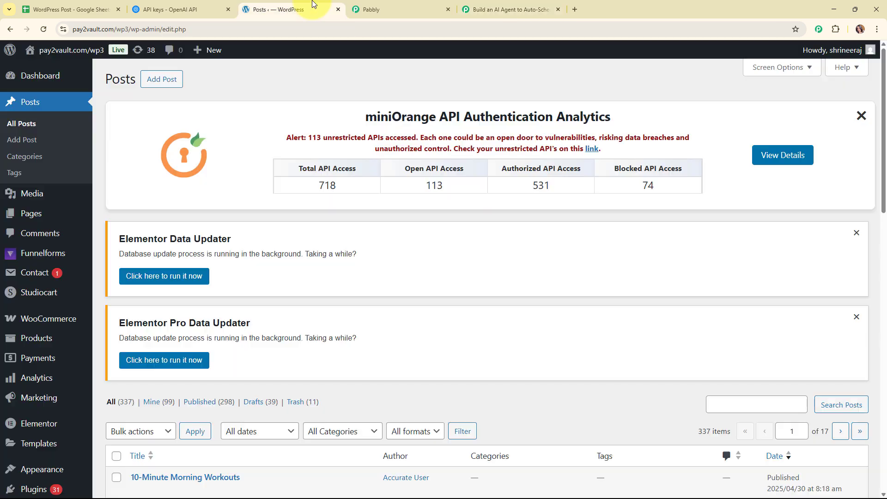
double_click(224, 28)
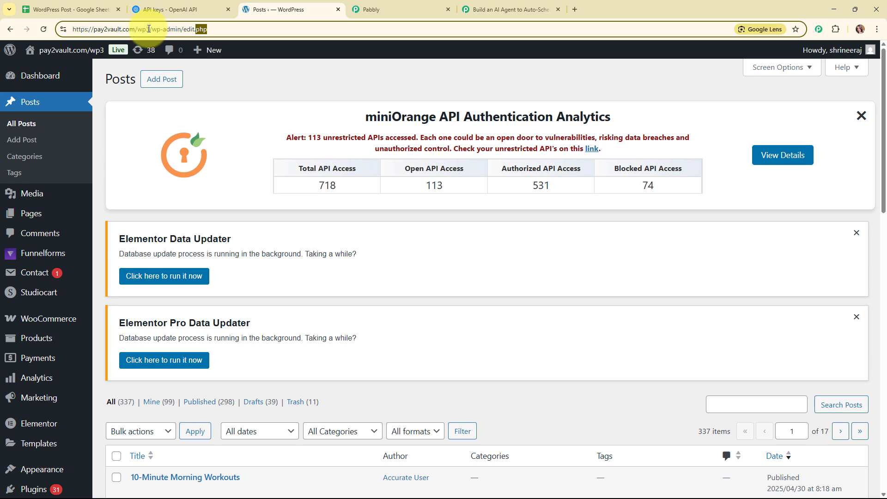
drag(148, 29, 72, 24)
key(ctrl+c)
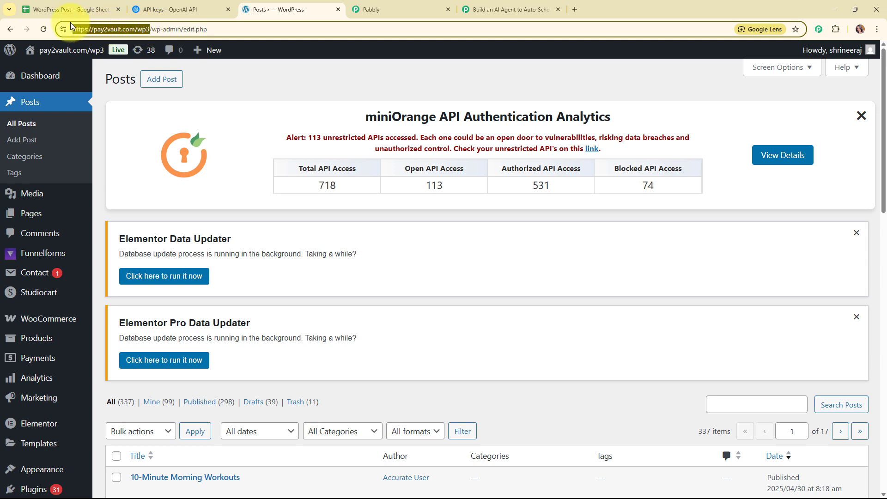
click(503, 9)
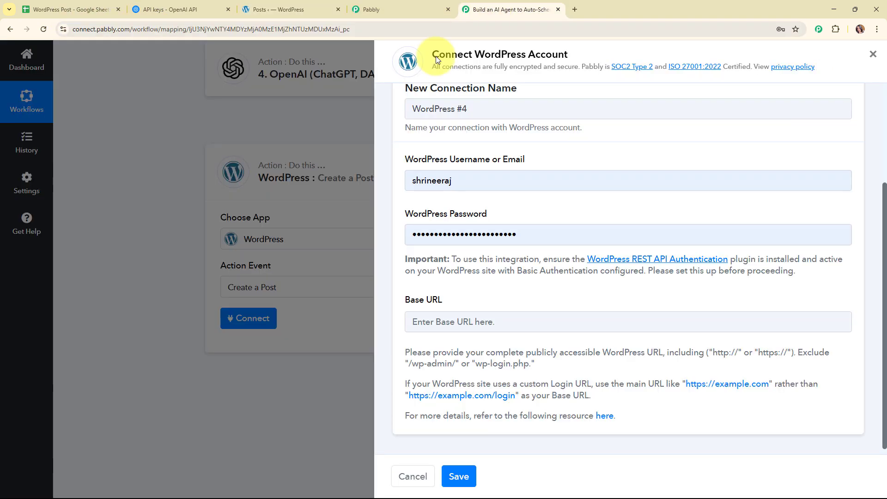
right_click(499, 320)
click(538, 215)
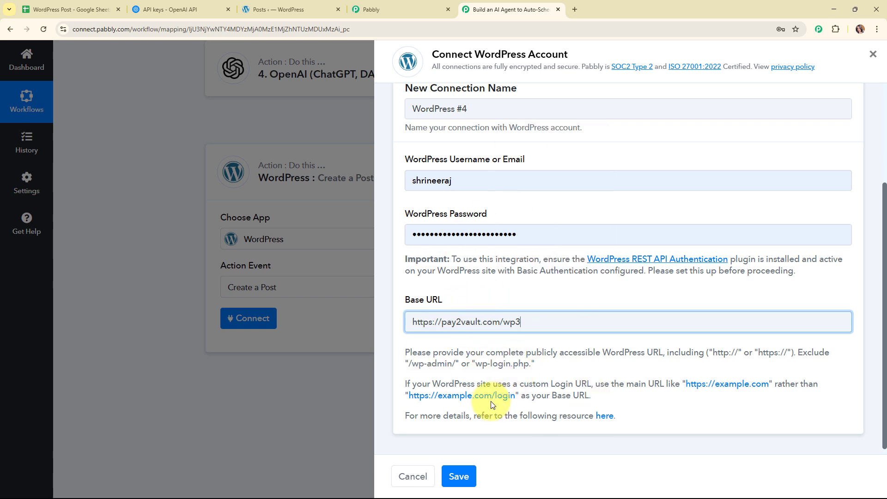
click(462, 472)
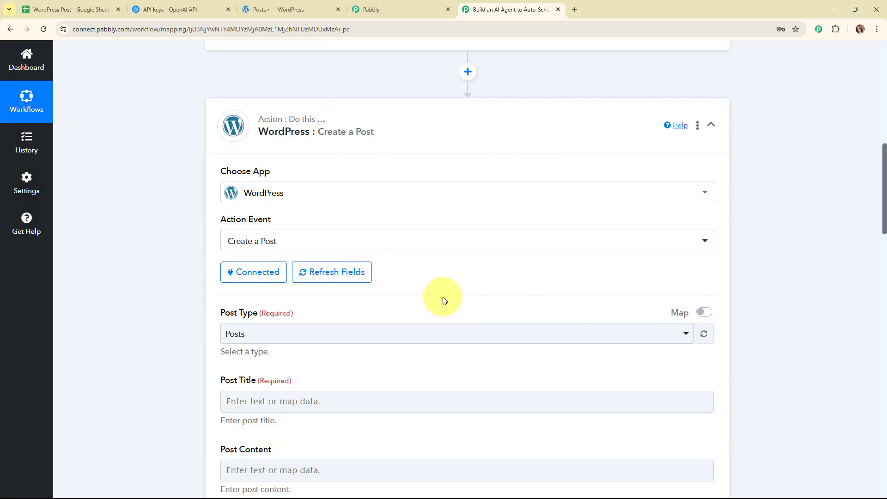
- Set the post type of the WordPress Create a Post action to Posts
scroll(443, 299, down, 3)
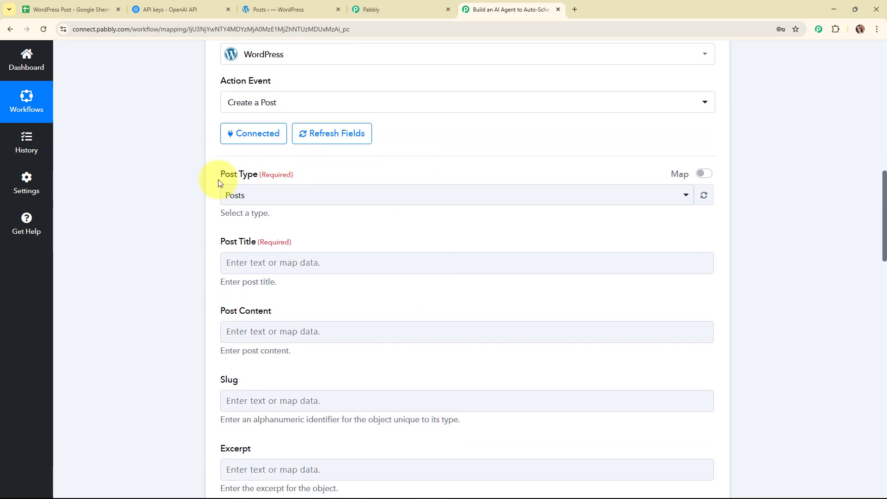
drag(284, 184, 348, 199)
click(351, 199)
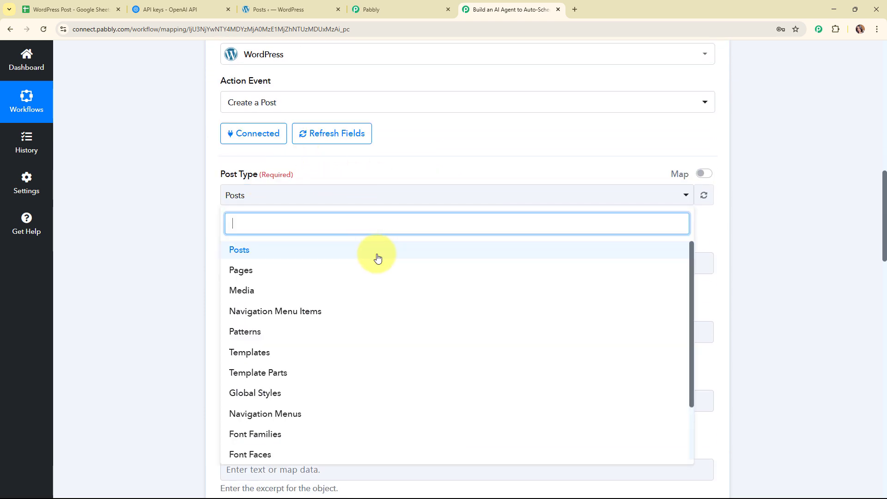
click(373, 255)
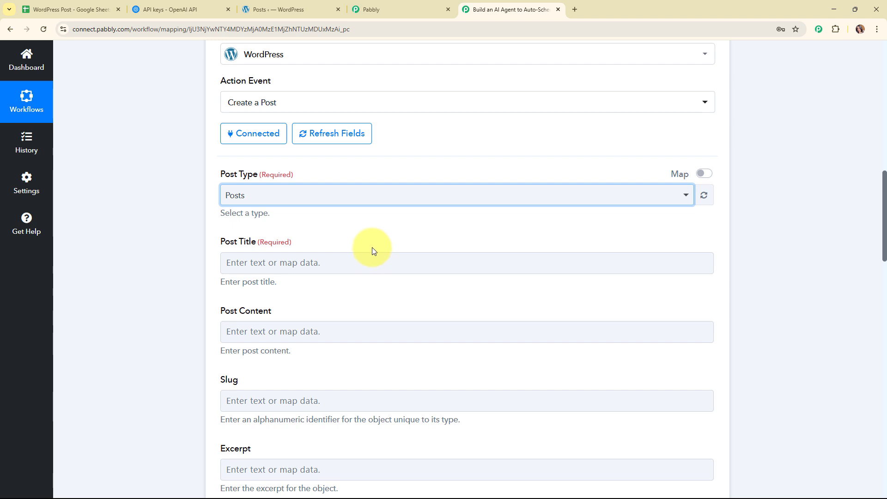
- Map the post title to the Topic value from the Google Sheets lookup step
scroll(372, 247, down, 2)
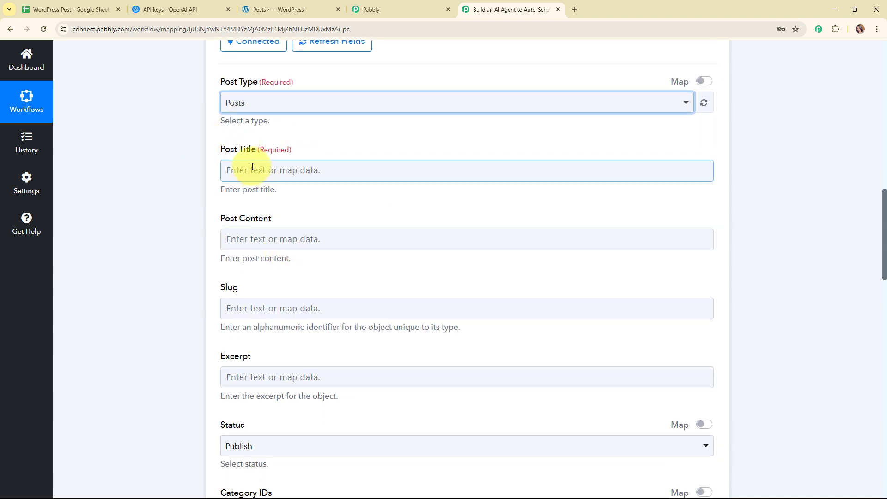
click(252, 167)
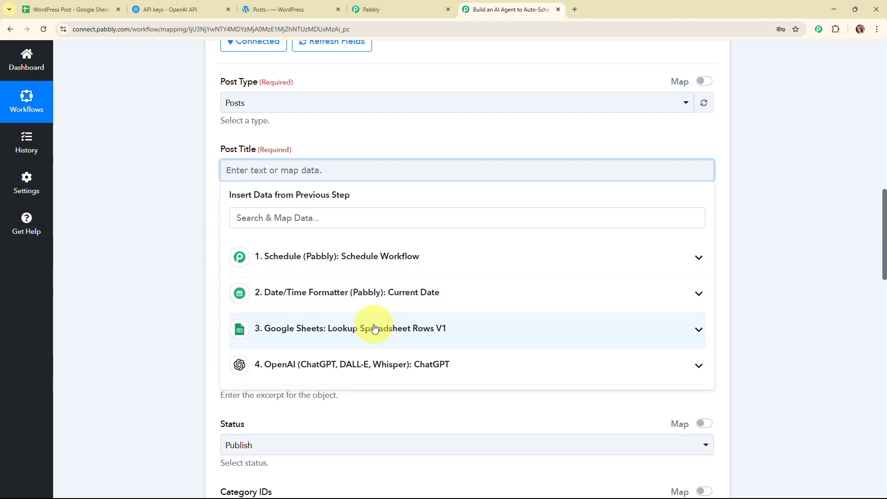
click(374, 328)
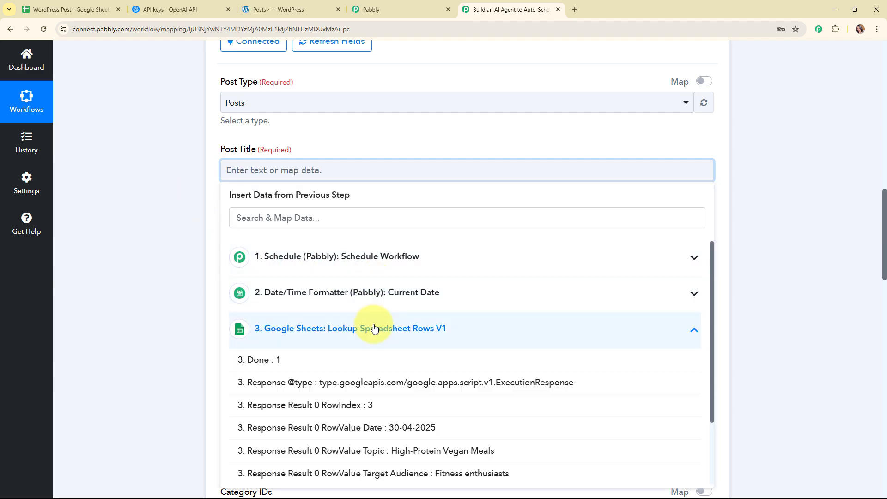
click(387, 450)
click(132, 297)
- Map the post content to the Choices 0 Message Content value from the ChatGPT step
scroll(386, 233, down, 3)
click(270, 110)
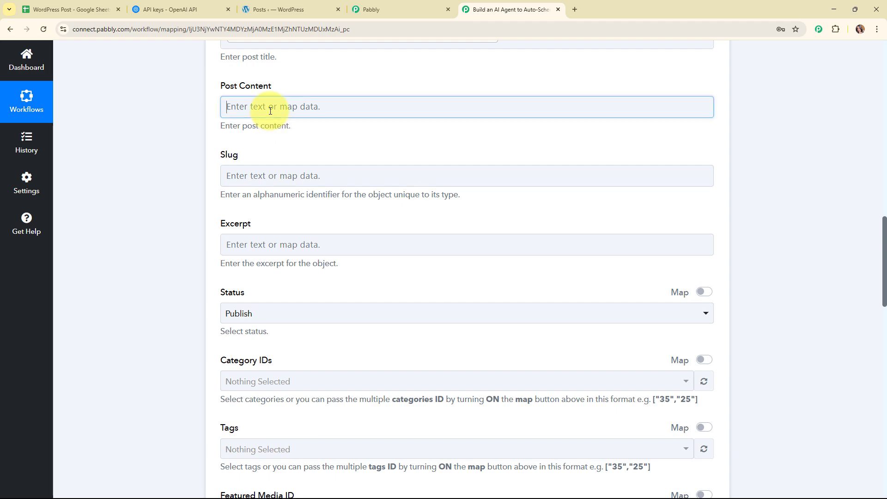
click(322, 301)
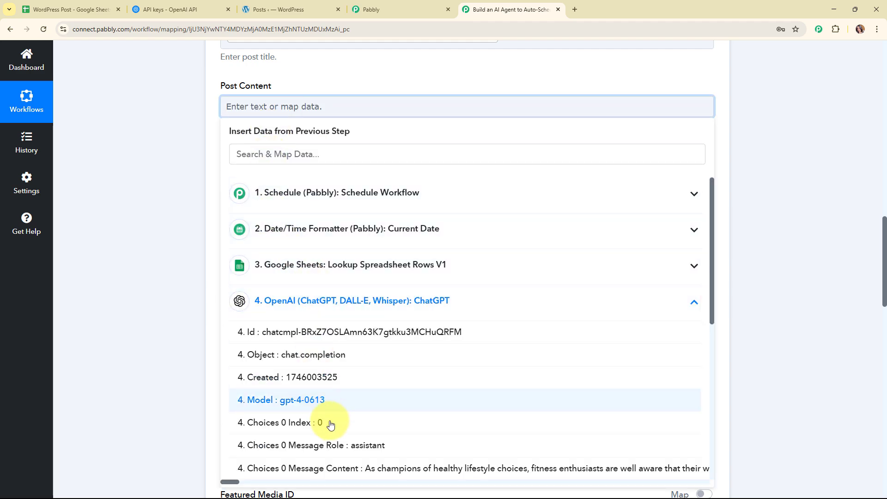
scroll(344, 434, down, 3)
click(350, 376)
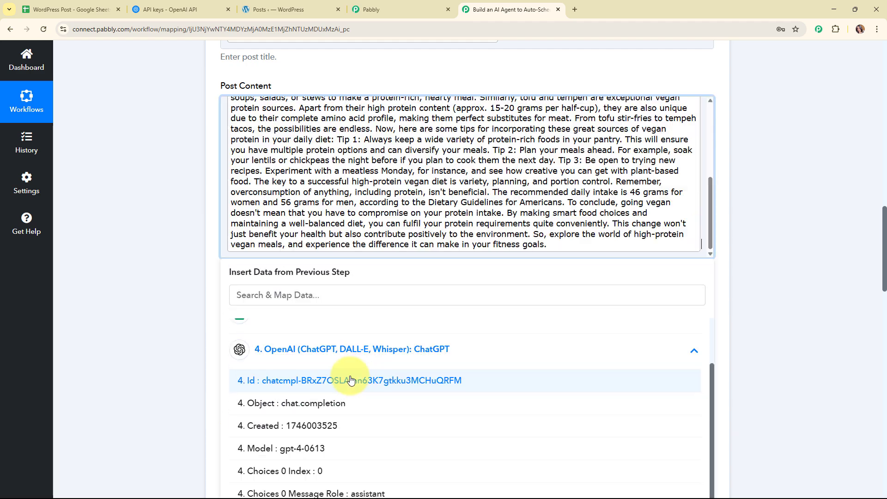
click(165, 262)
- Leave the slug and excerpt empty and choose Publish as the post status
scroll(529, 275, down, 2)
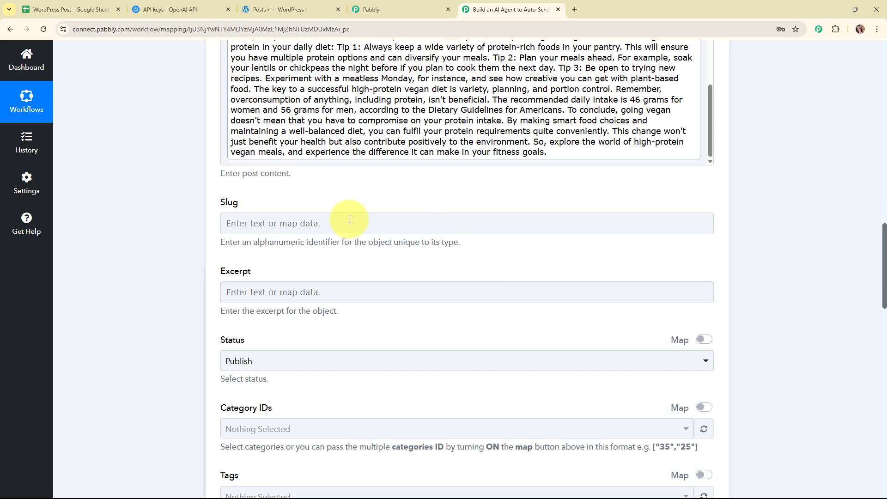
scroll(368, 373, down, 2)
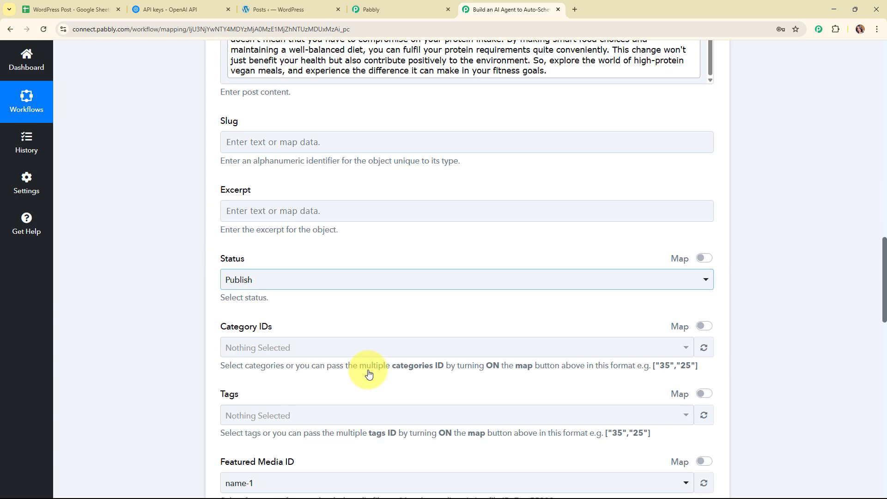
scroll(417, 318, down, 2)
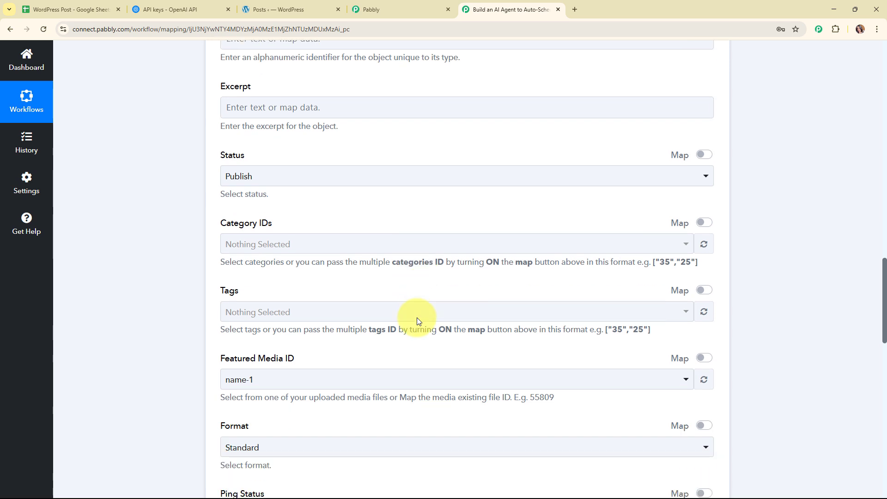
click(334, 181)
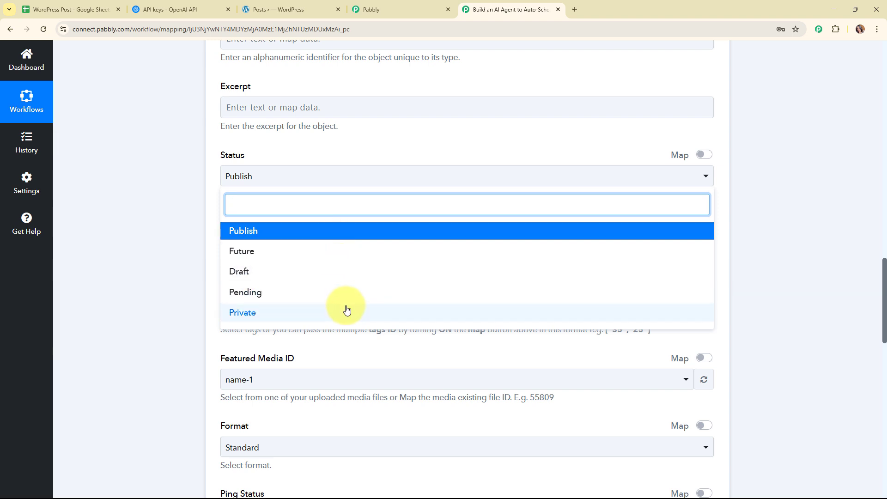
click(277, 235)
- Leave the remaining optional post fields as they are, then save the WordPress action and send a test request
scroll(411, 218, down, 3)
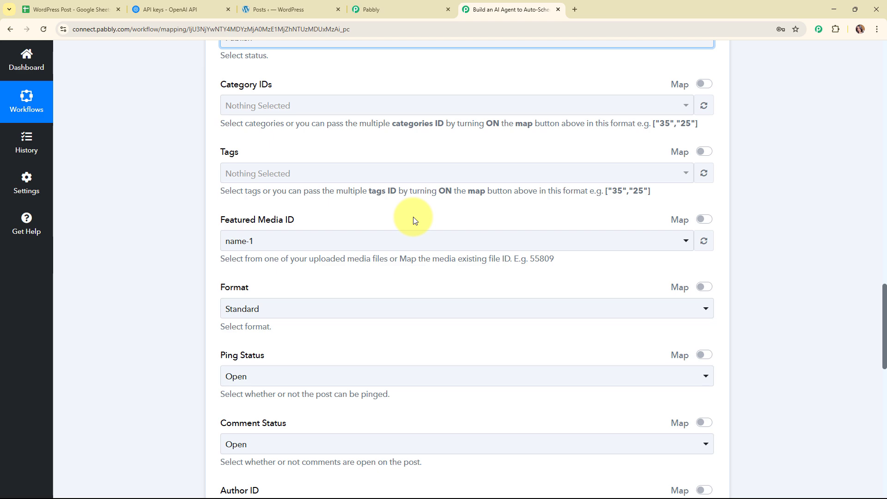
scroll(411, 217, down, 13)
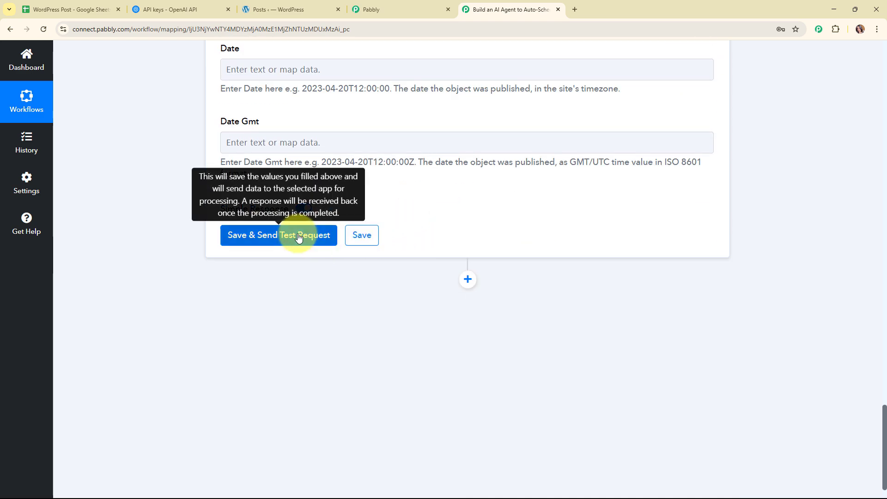
click(298, 236)
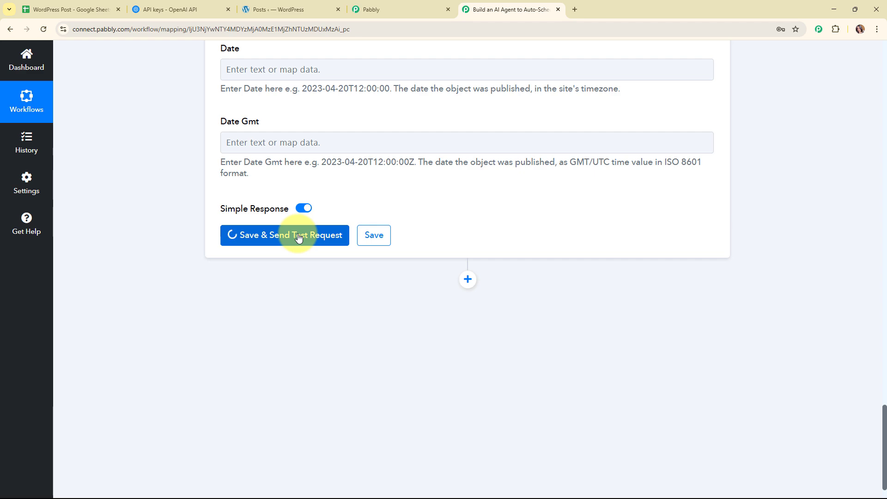
scroll(796, 307, down, 5)
- Collapse the WordPress step and return to the start of the workflow
scroll(795, 307, up, 7)
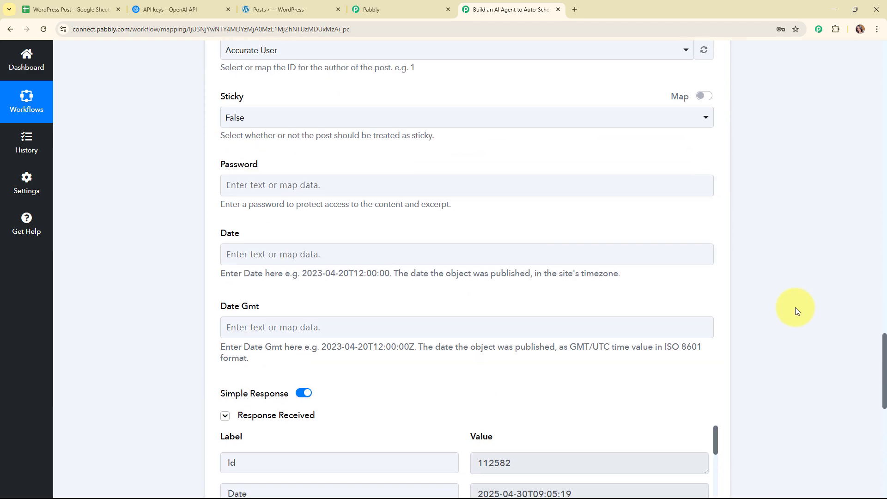
scroll(795, 307, up, 20)
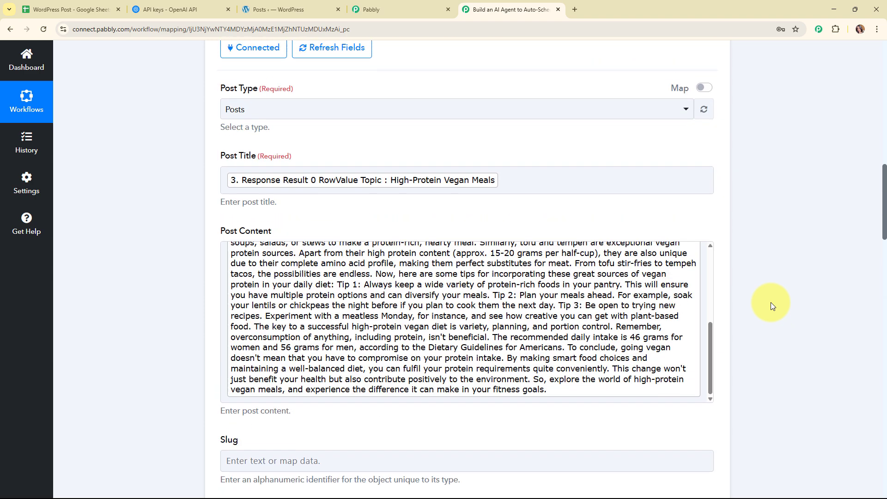
scroll(770, 302, up, 10)
click(715, 315)
scroll(581, 295, up, 5)
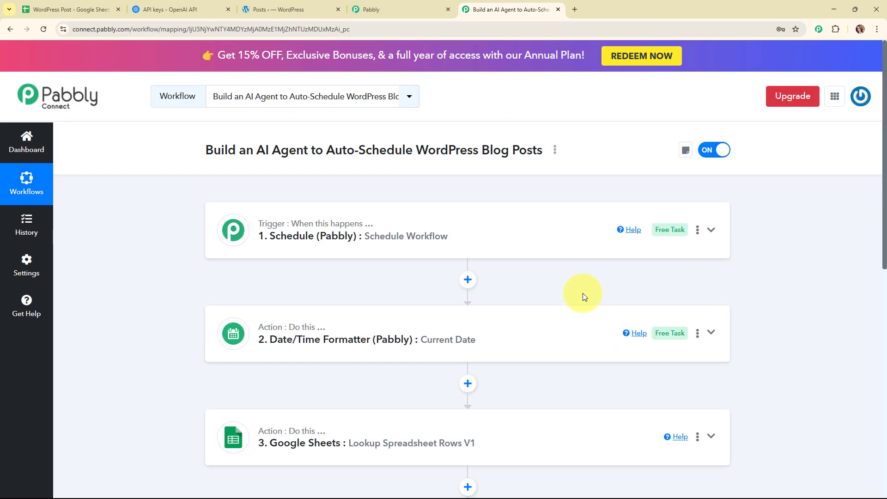
- Switch to WordPress, reload the Posts list and open the High-Protein Vegan Meals post to check its title and content
click(277, 9)
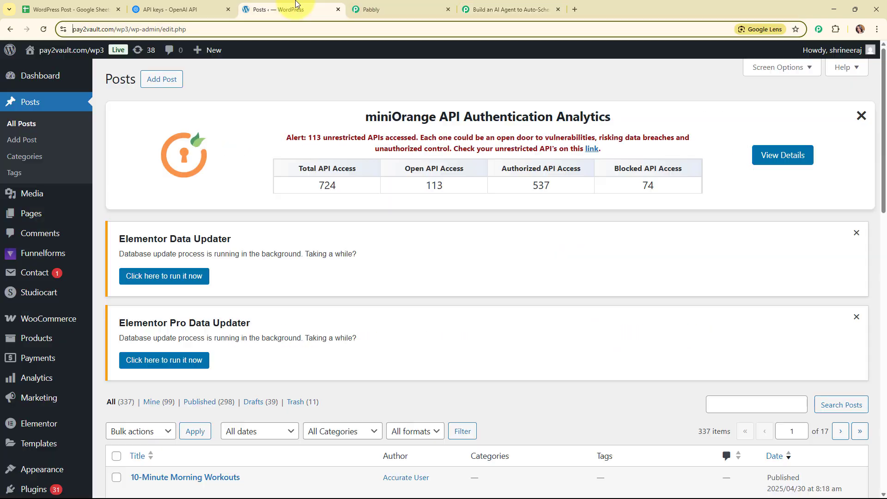
click(41, 29)
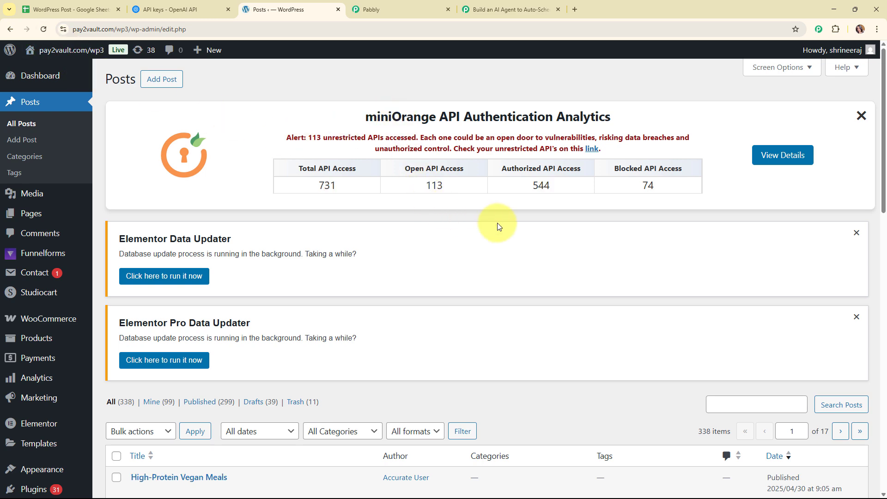
scroll(497, 223, down, 4)
click(180, 294)
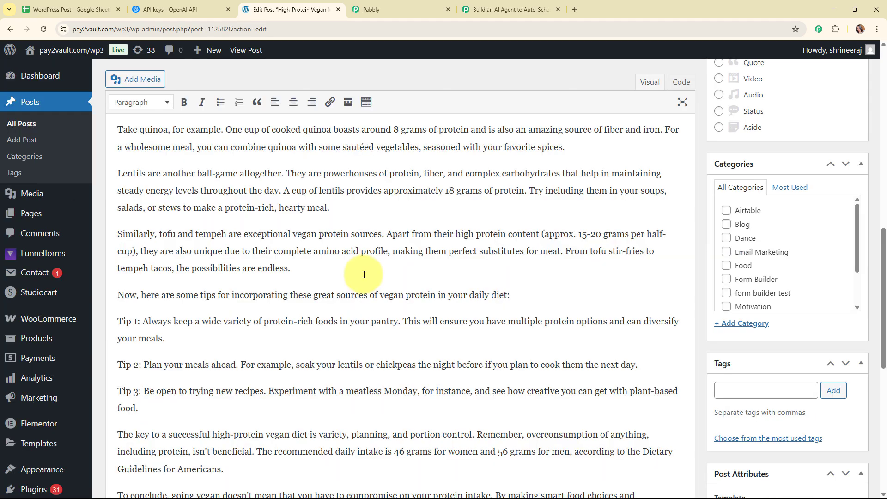
scroll(364, 274, down, 10)
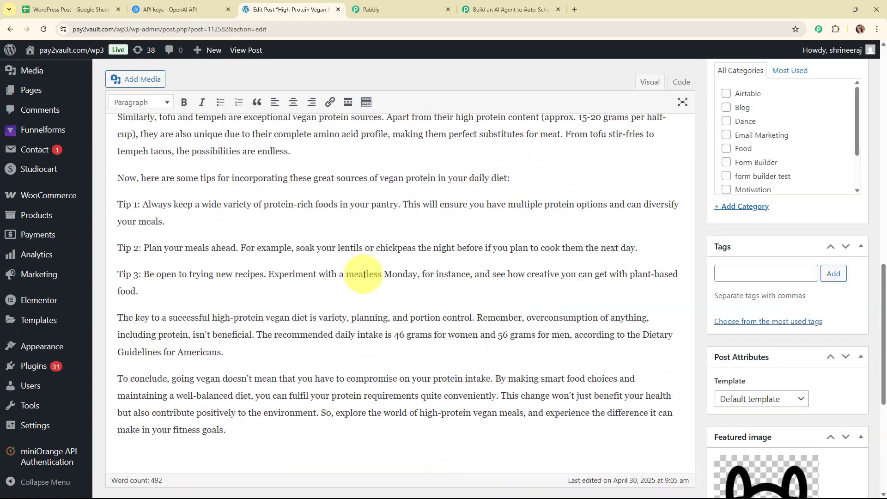
scroll(364, 274, up, 9)
scroll(364, 274, up, 8)
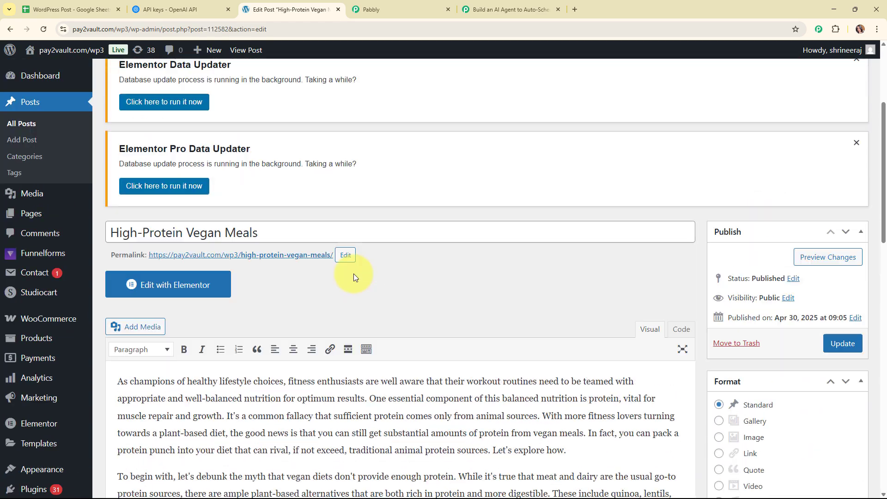
- Switch back to Pabbly Connect and review the workflow's name and its sequence from the schedule trigger to the WordPress action
click(490, 4)
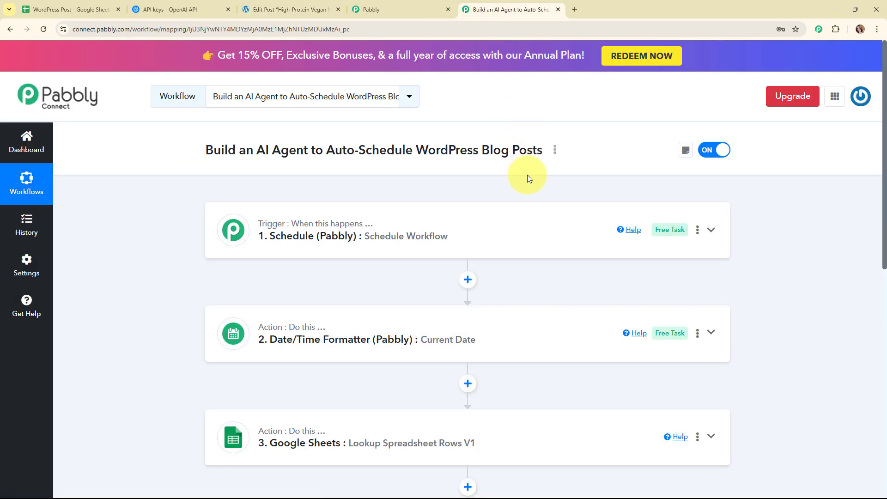
scroll(528, 174, down, 2)
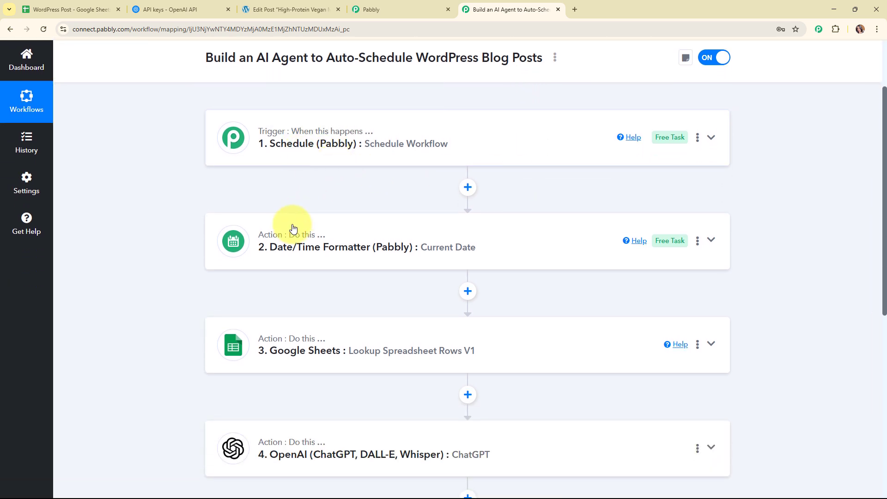
scroll(353, 212, down, 3)
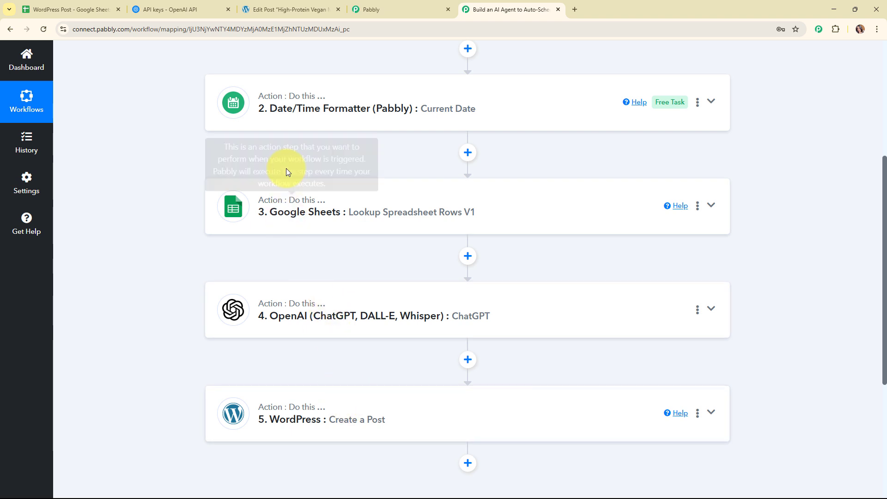
scroll(289, 160, up, 2)
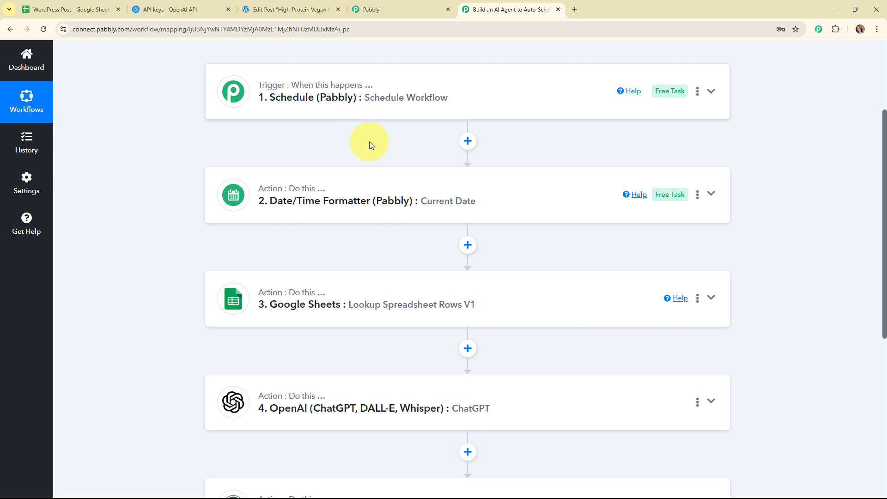
scroll(371, 147, down, 2)
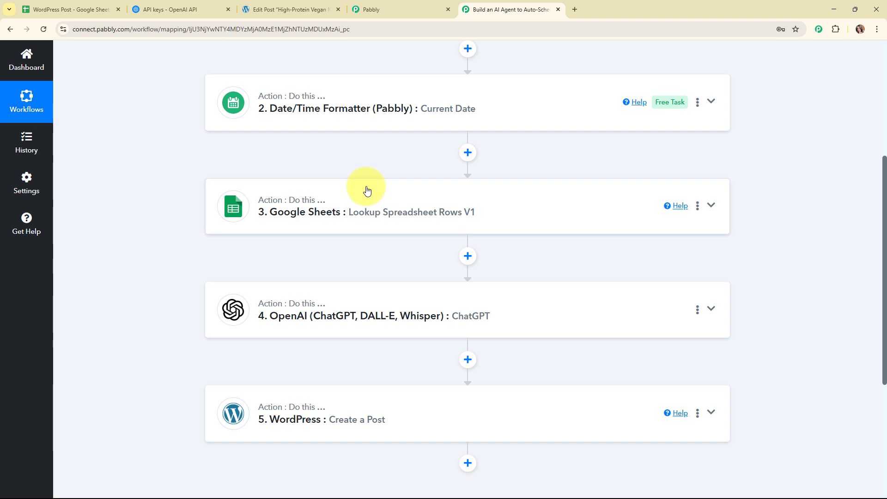
scroll(367, 191, down, 2)
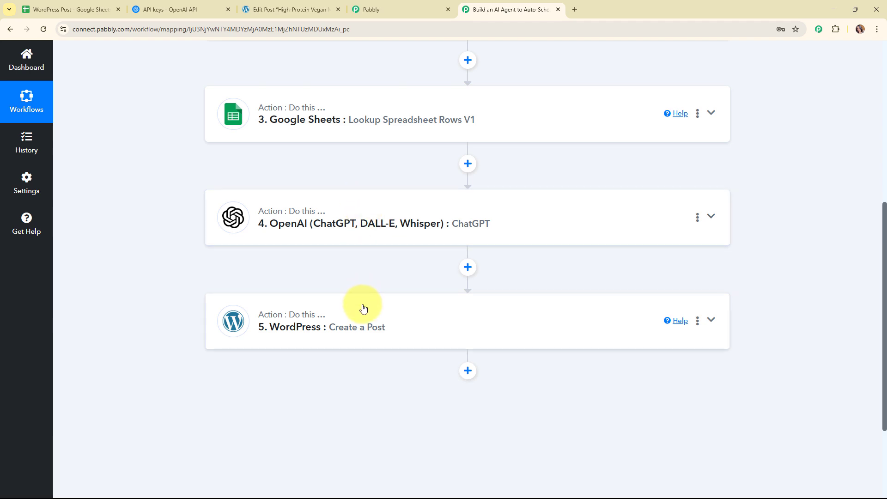
scroll(362, 308, up, 7)
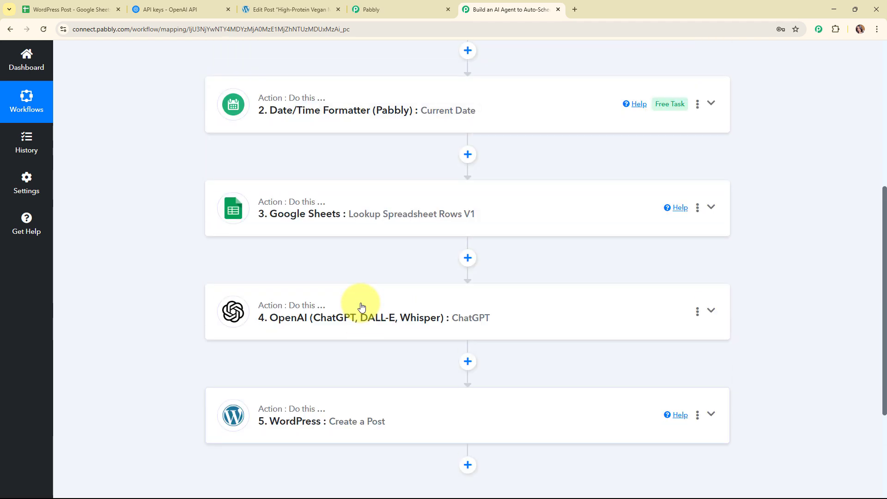
drag(207, 150, 541, 170)
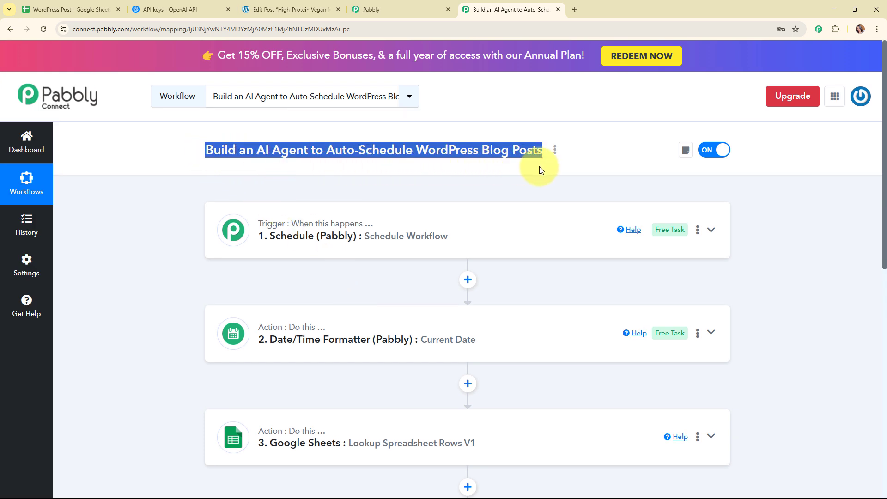
click(552, 193)
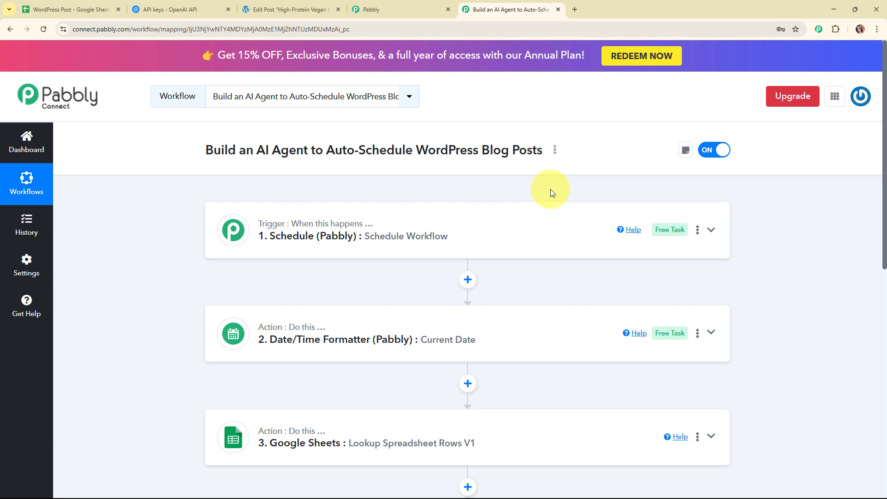